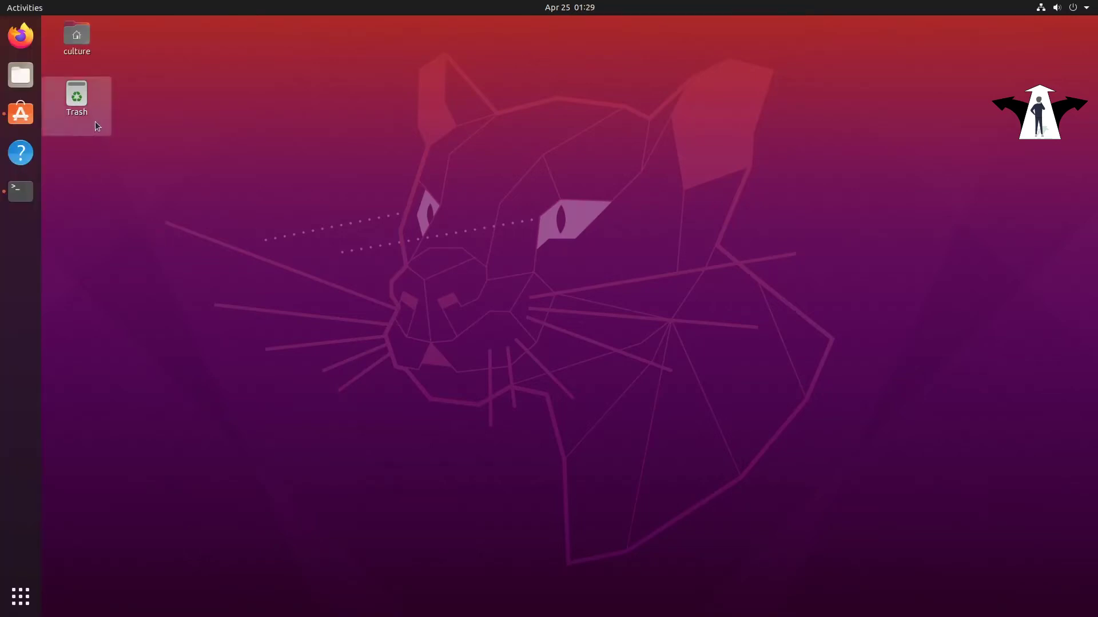
# - Find GNOME Tweaks in Ubuntu Software by searching 'tweak', install it, then close the store
pyautogui.click(20, 114)
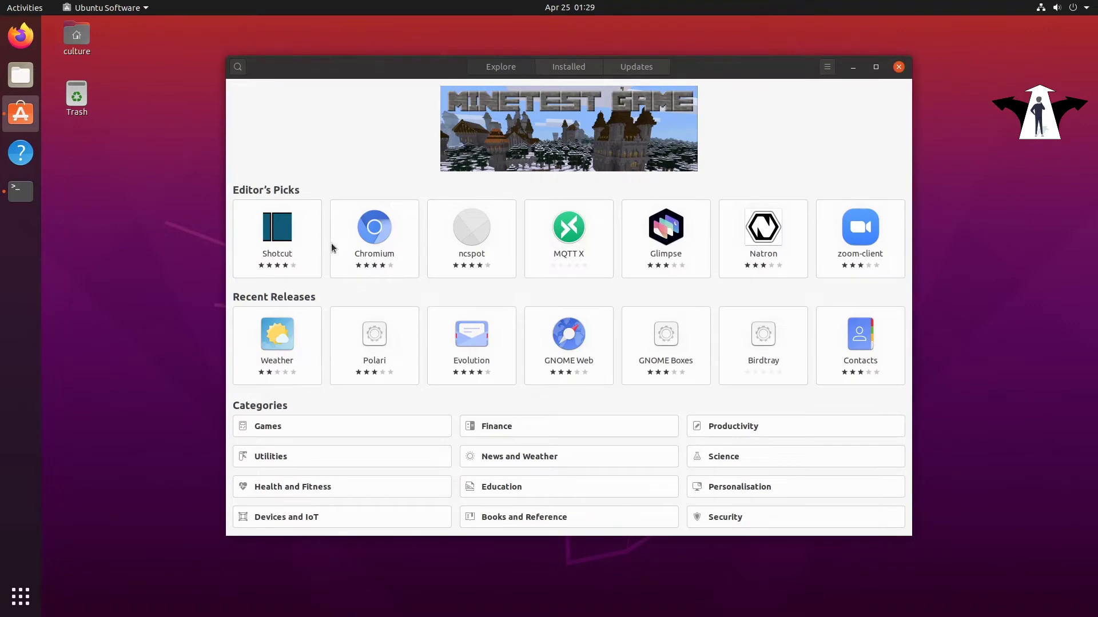
pyautogui.click(238, 67)
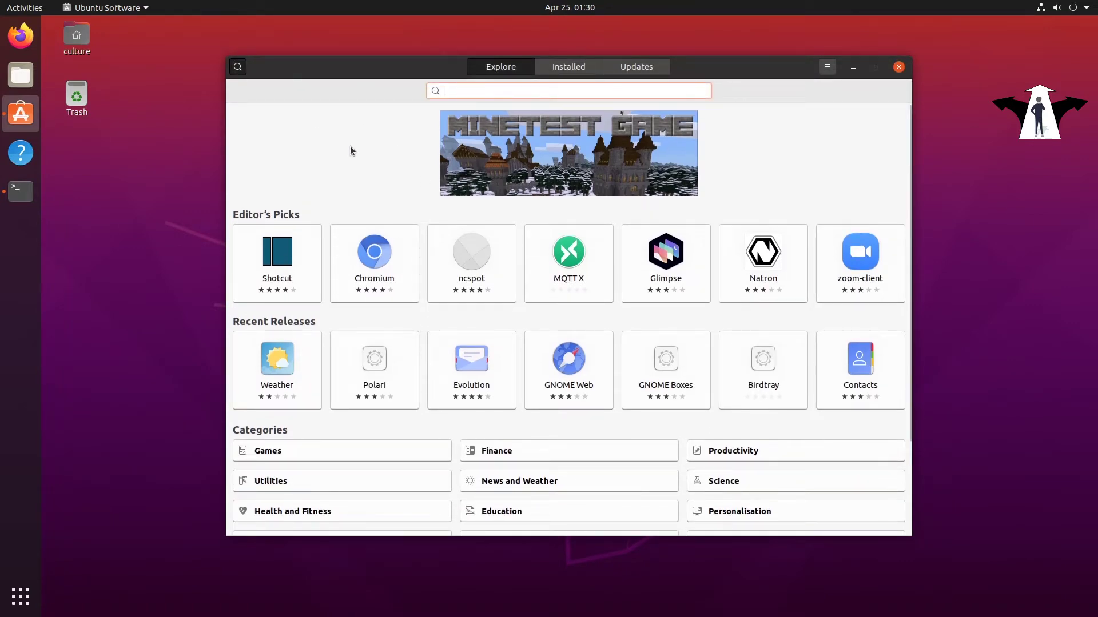
pyautogui.write('twea')
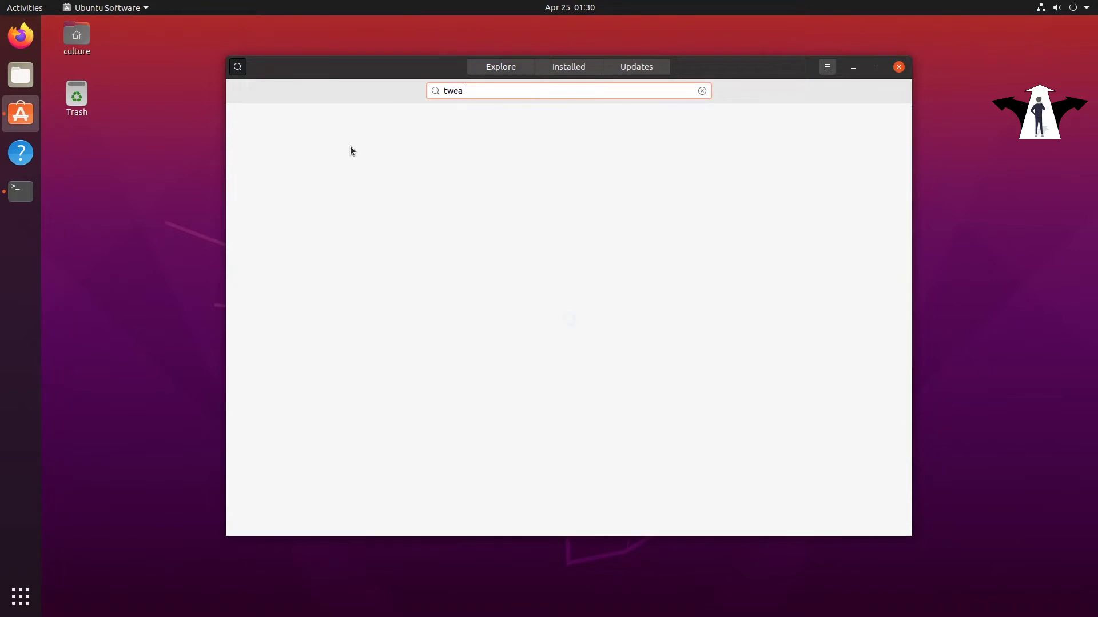
pyautogui.write('k')
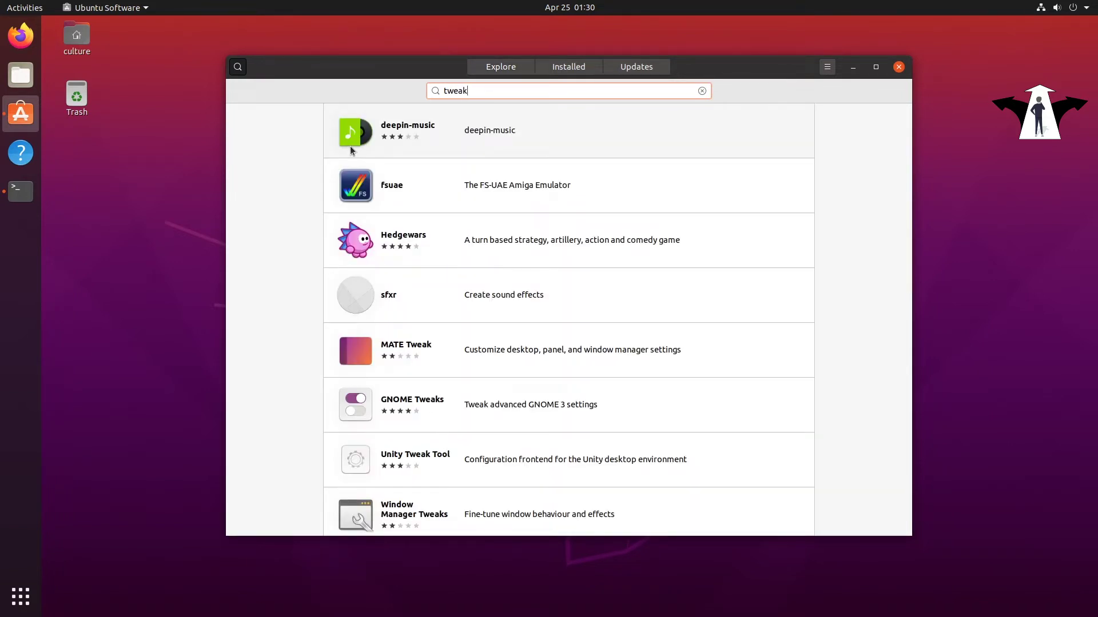
pyautogui.click(410, 407)
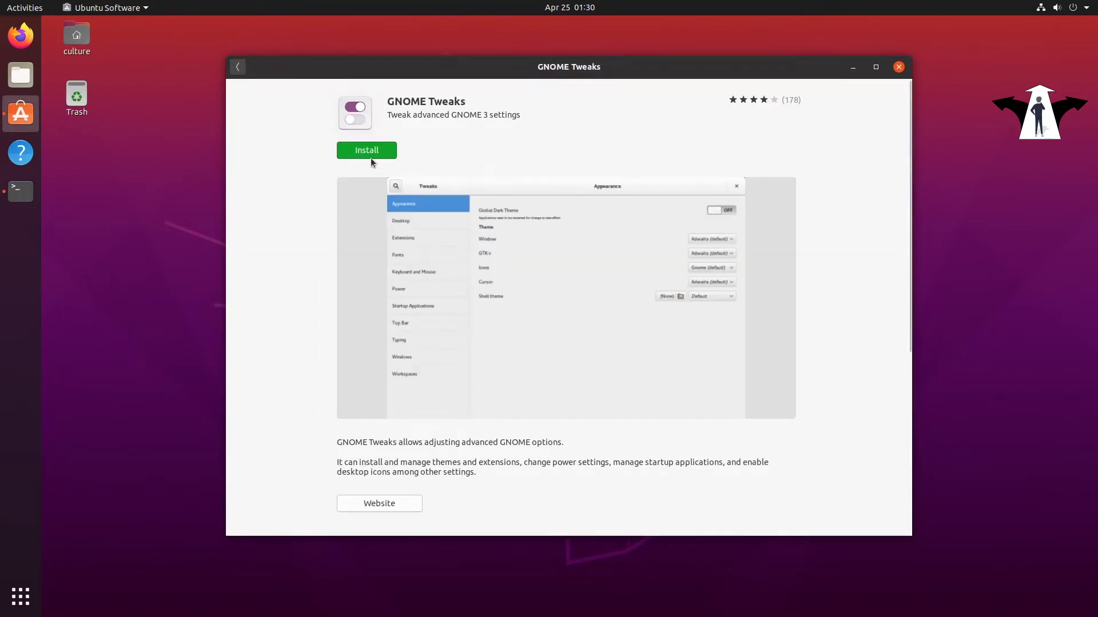
pyautogui.click(369, 151)
pyautogui.press('Return')
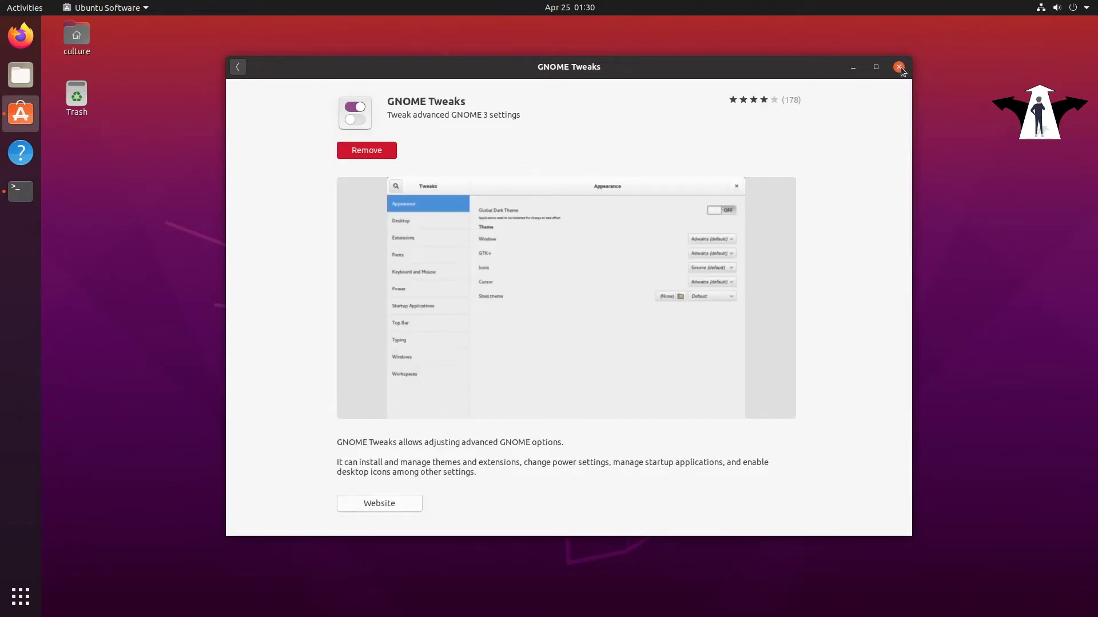
pyautogui.click(899, 67)
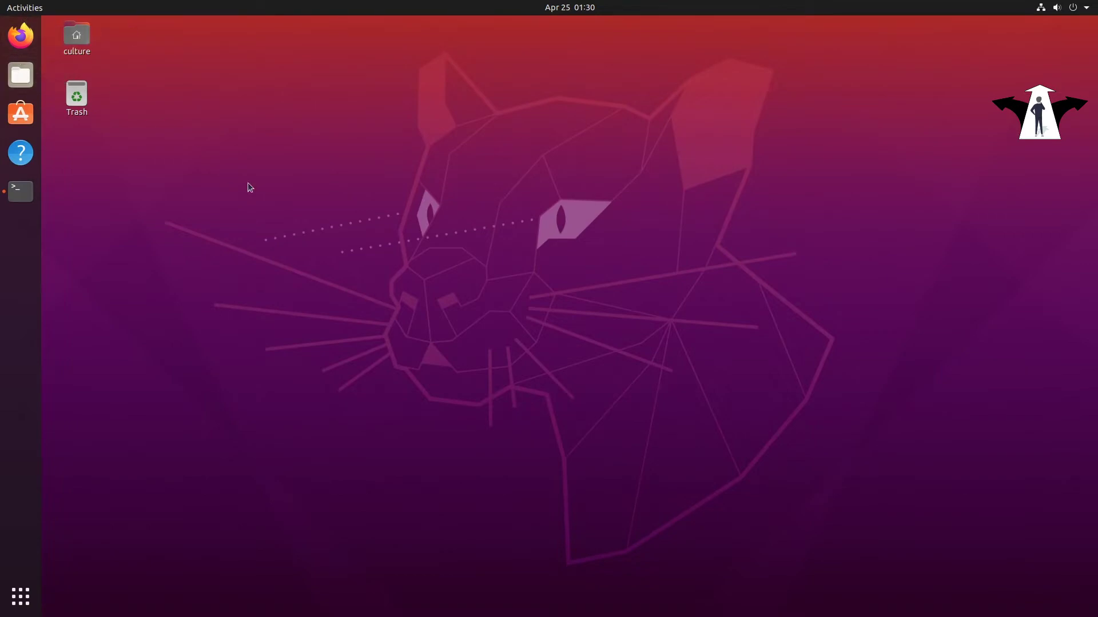
# - Launch GNOME Tweaks from the Activities search with 'tw'
pyautogui.press('super')
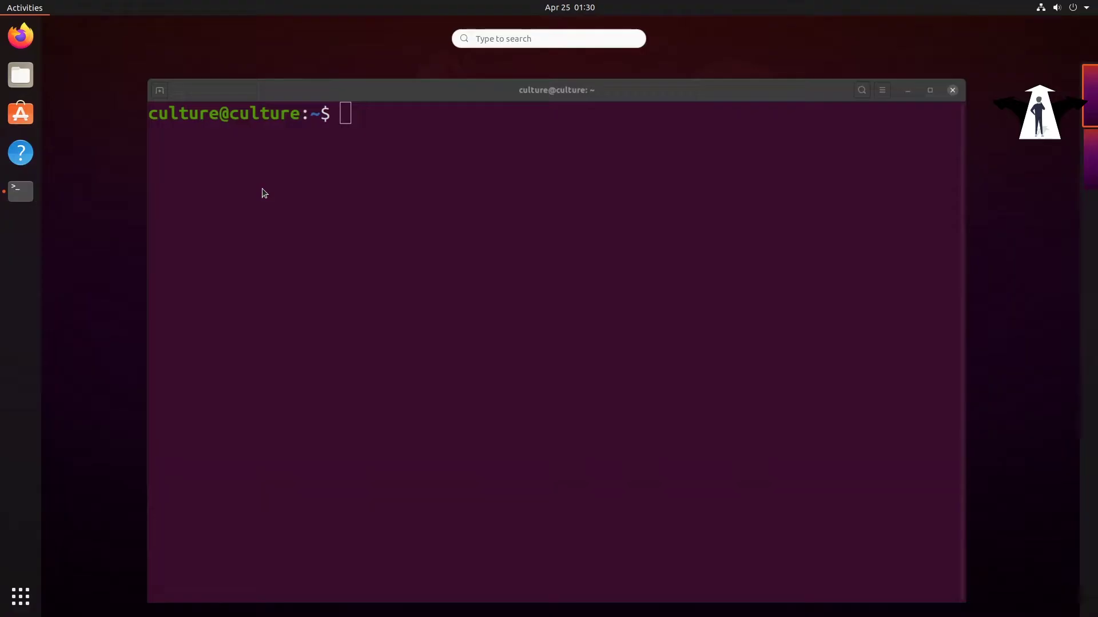
pyautogui.write('t')
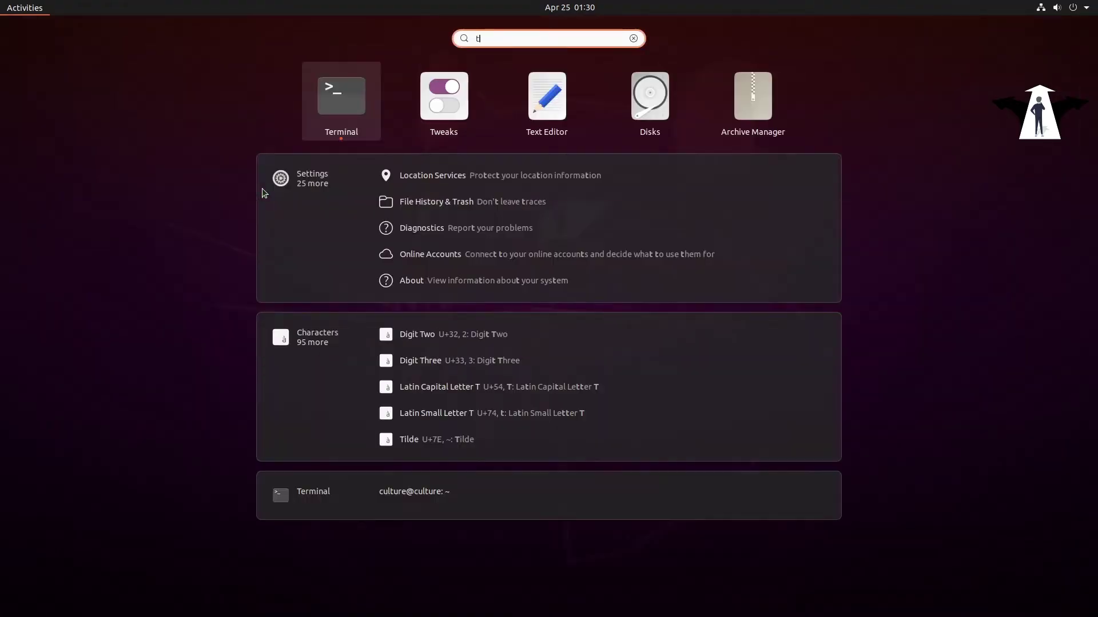
pyautogui.write('w')
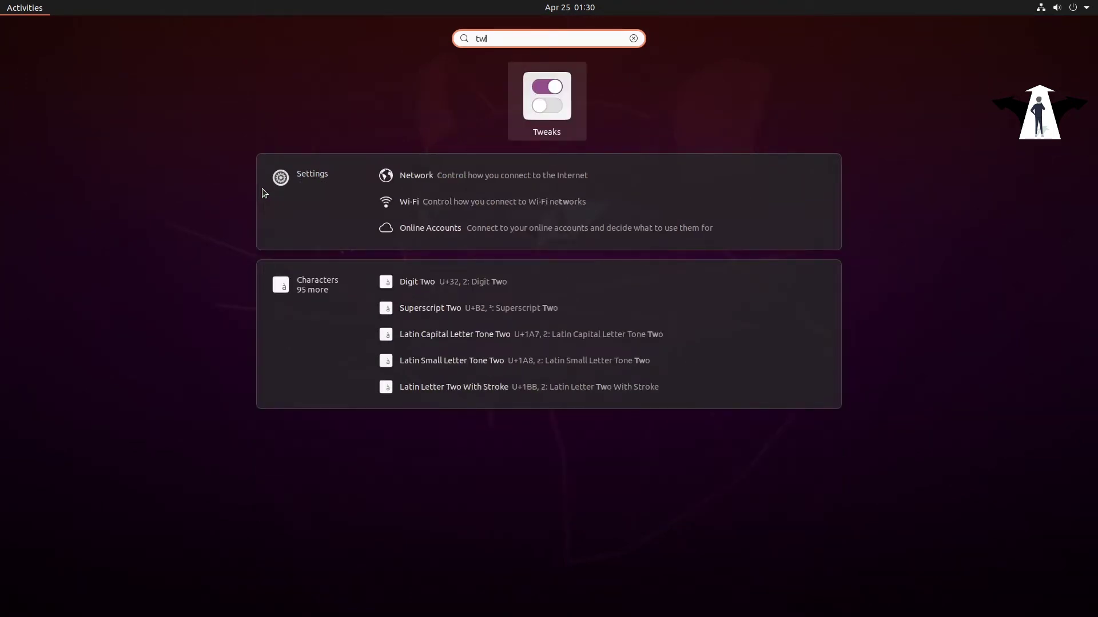
pyautogui.press('Return')
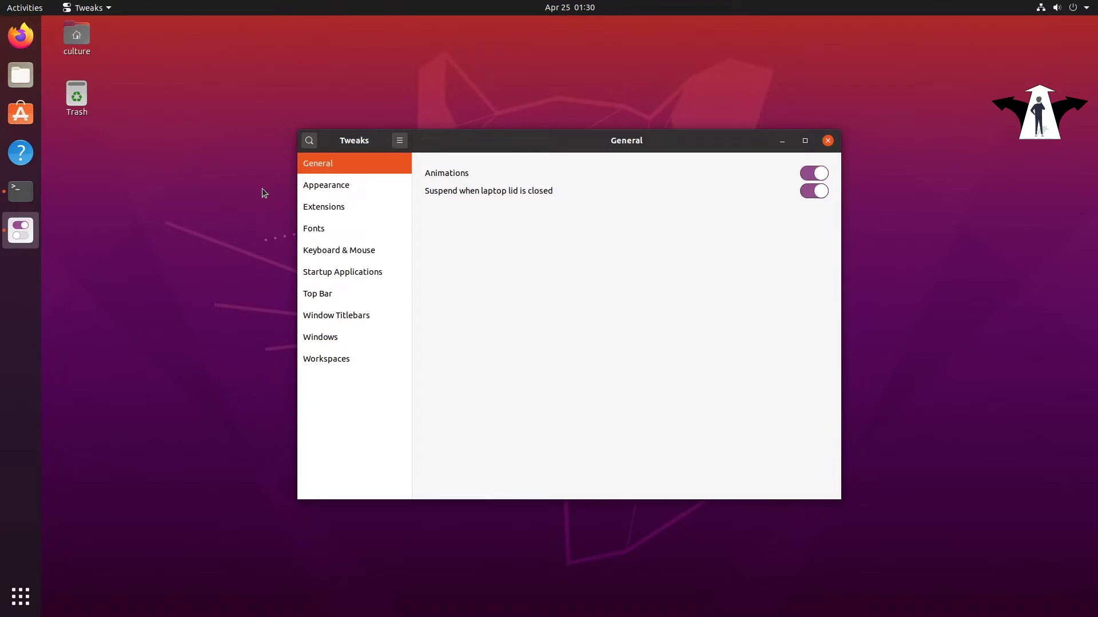
# - On the Appearance page, switch the Applications theme to Adwaita-dark, then back to Yaru
pyautogui.click(330, 184)
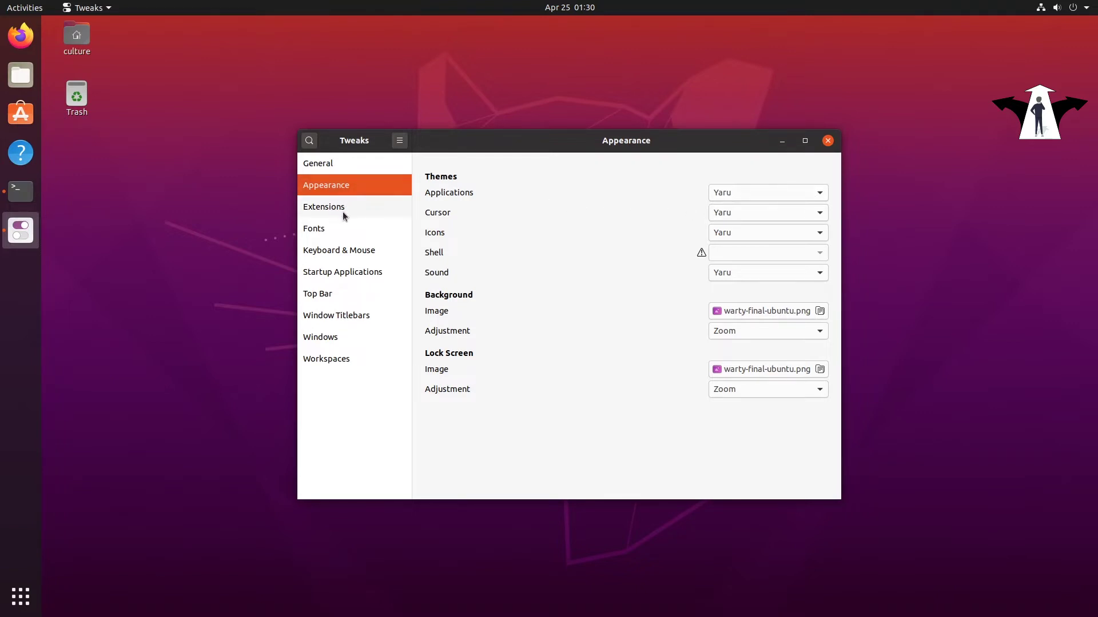
pyautogui.click(816, 192)
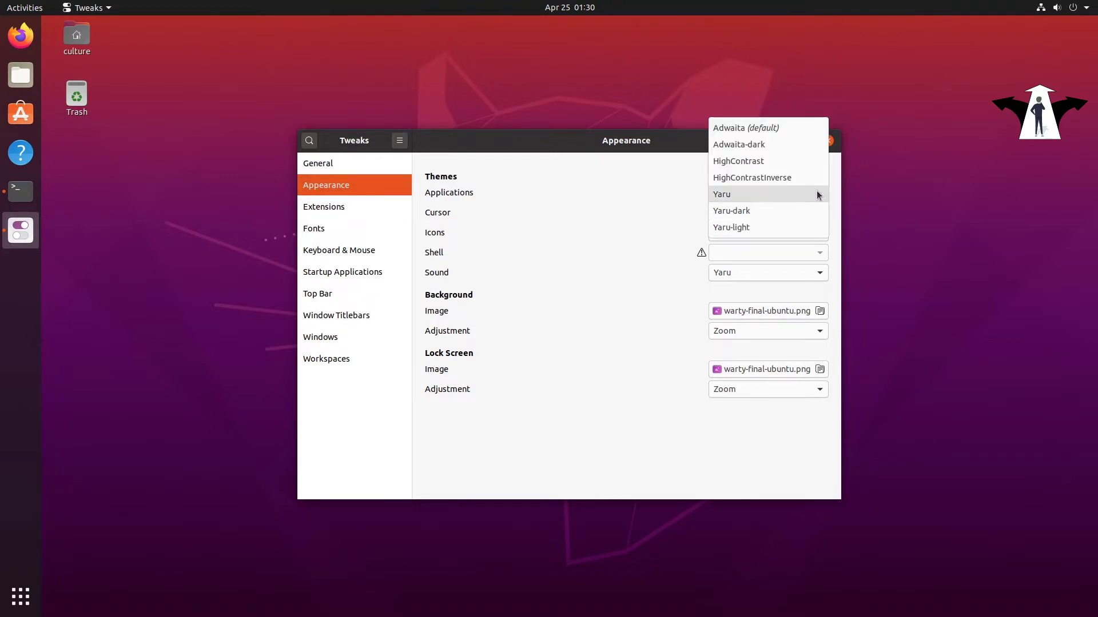
pyautogui.click(782, 147)
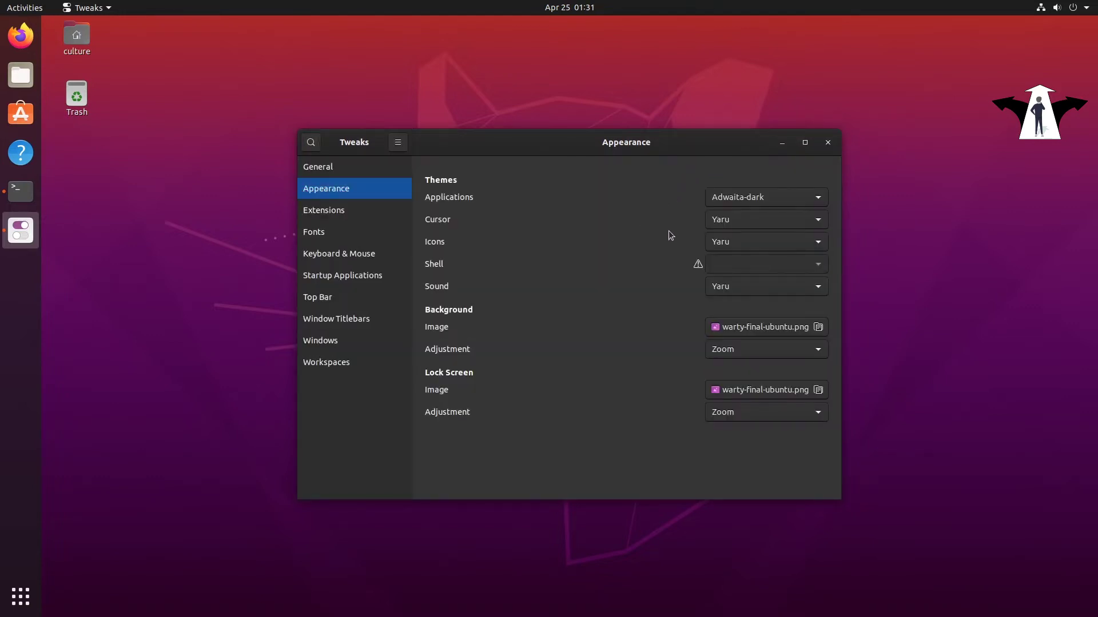
pyautogui.click(816, 197)
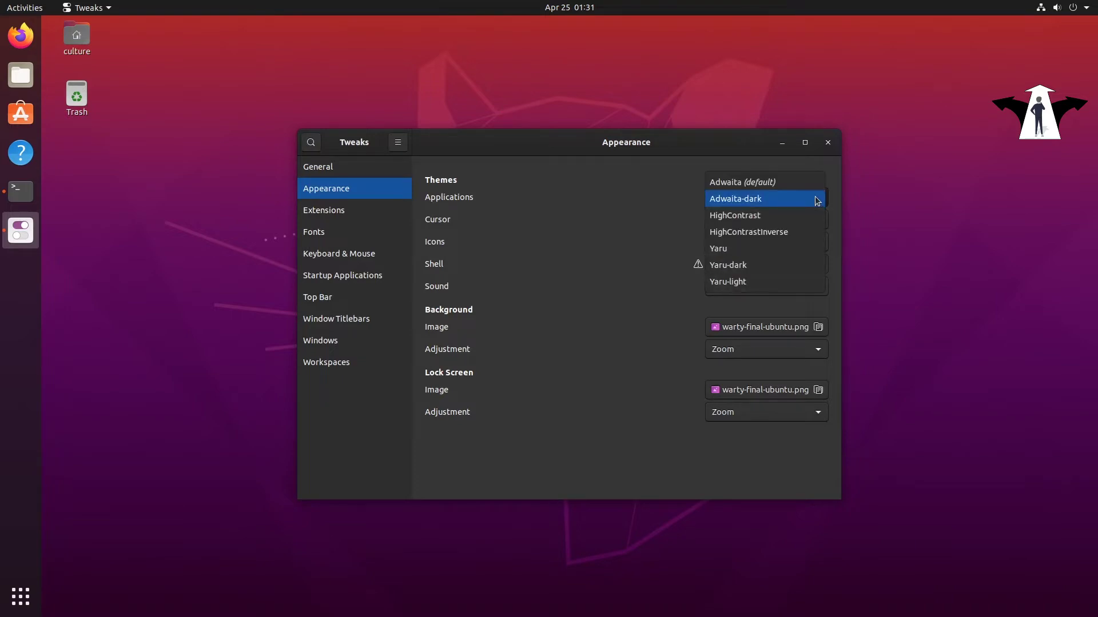
pyautogui.click(755, 249)
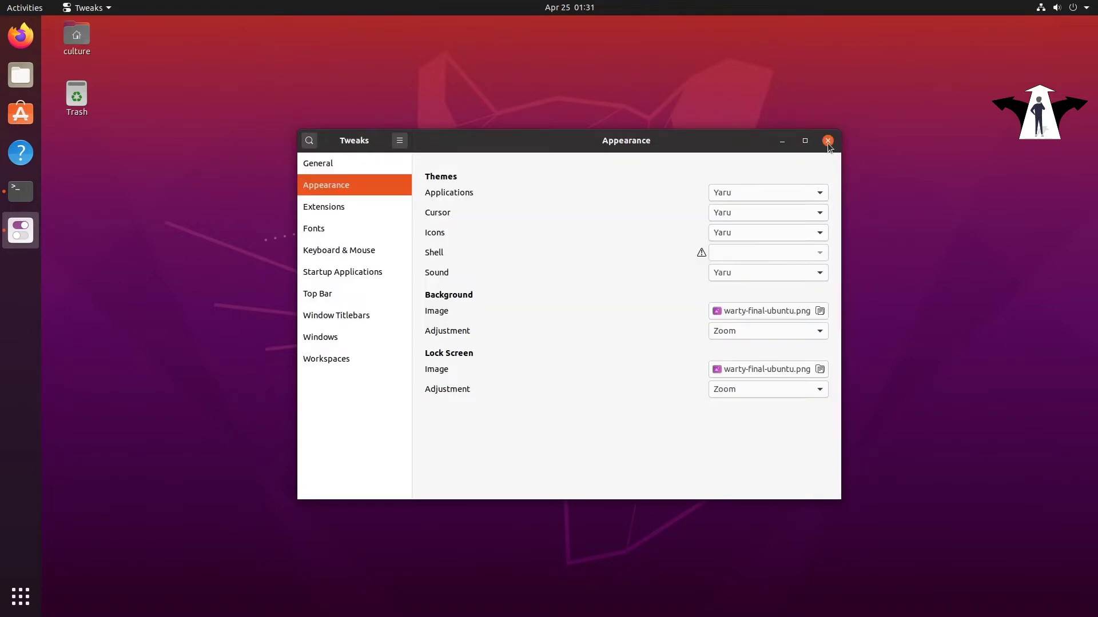
# - Show the Extensions page in Tweaks, minimize Tweaks, and launch Firefox
pyautogui.click(328, 206)
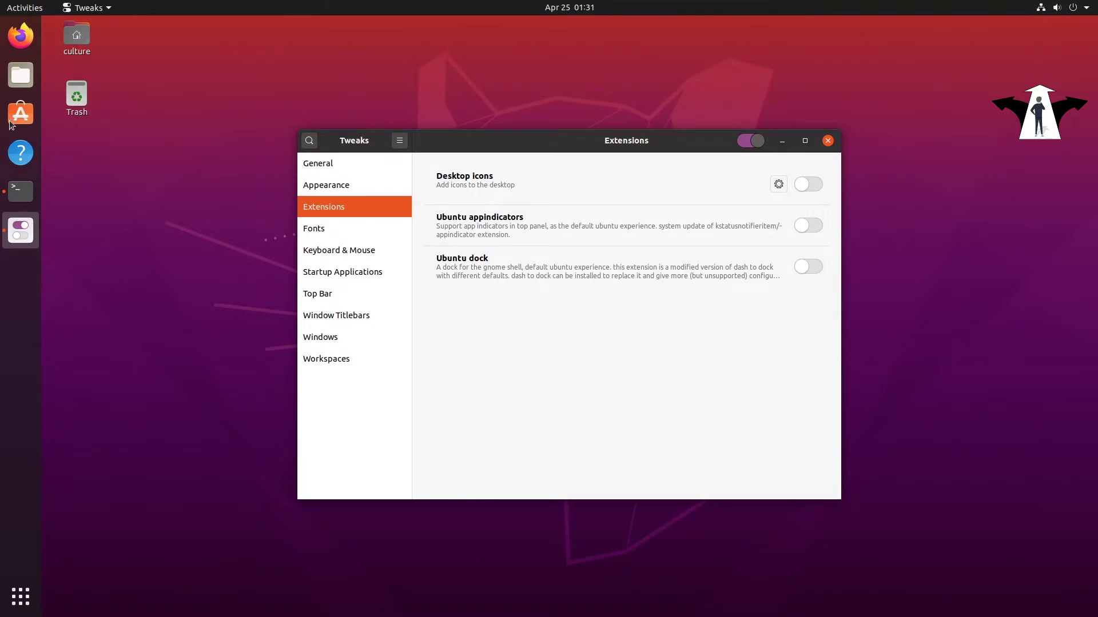
pyautogui.click(782, 141)
pyautogui.click(20, 35)
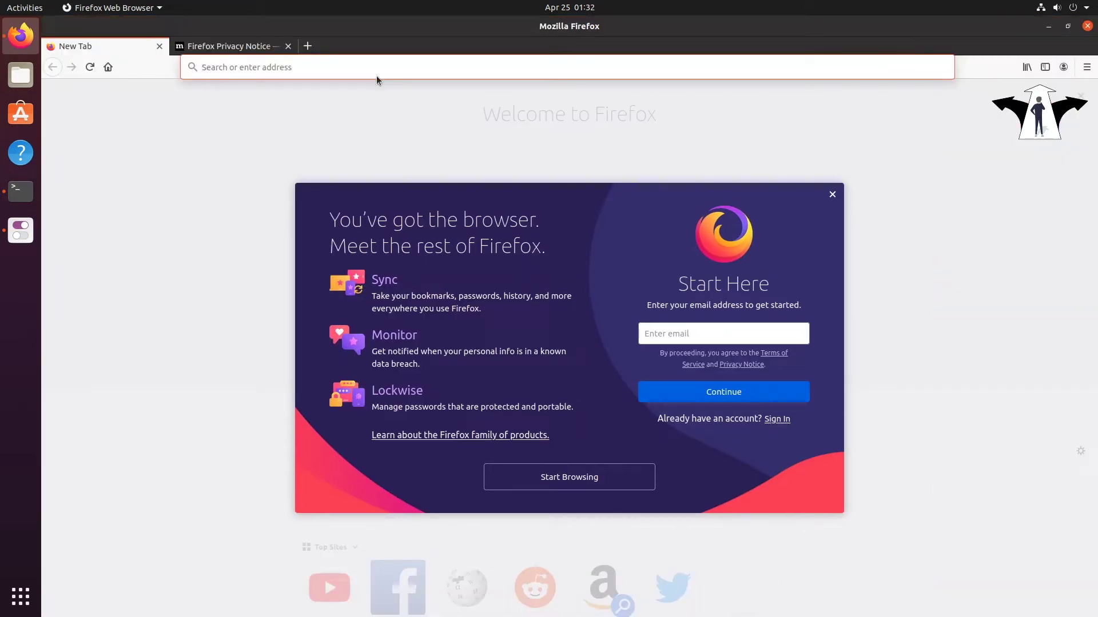
# - Search the web for 'dash to panel gnome' and open the Dash to Panel page on extensions.gnome.org
pyautogui.write('dash to ')
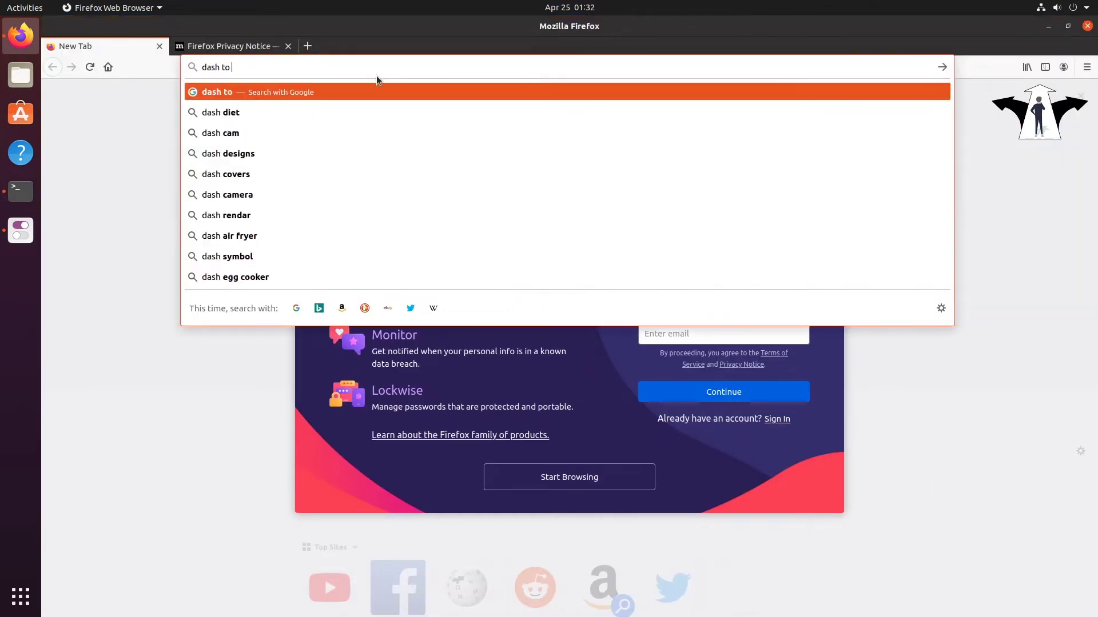
pyautogui.write('panel g')
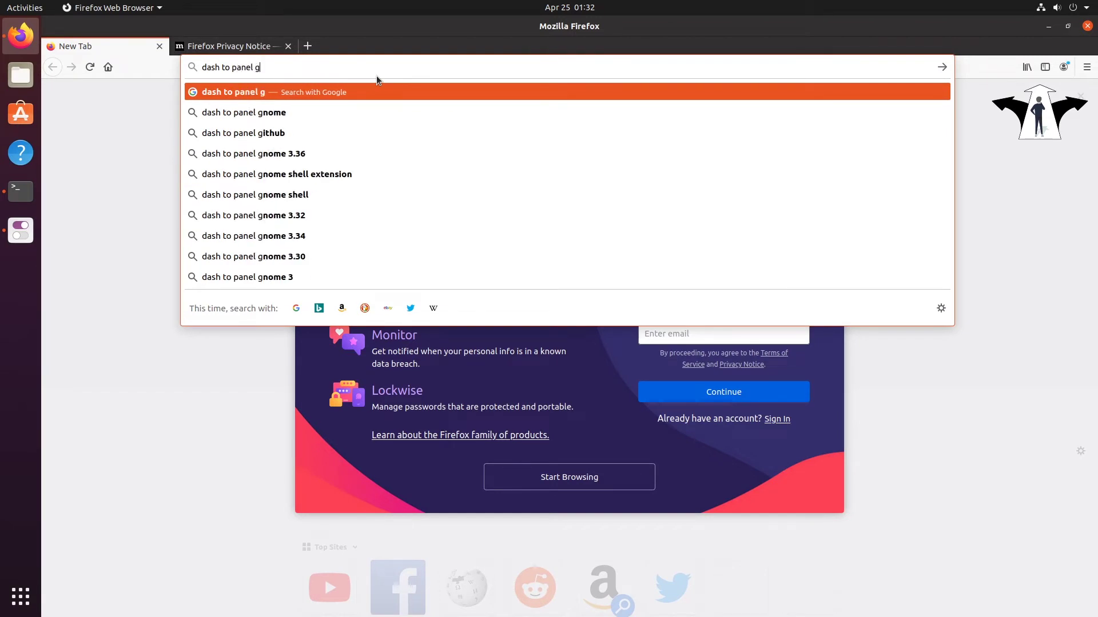
pyautogui.write('nome')
pyautogui.press('Return')
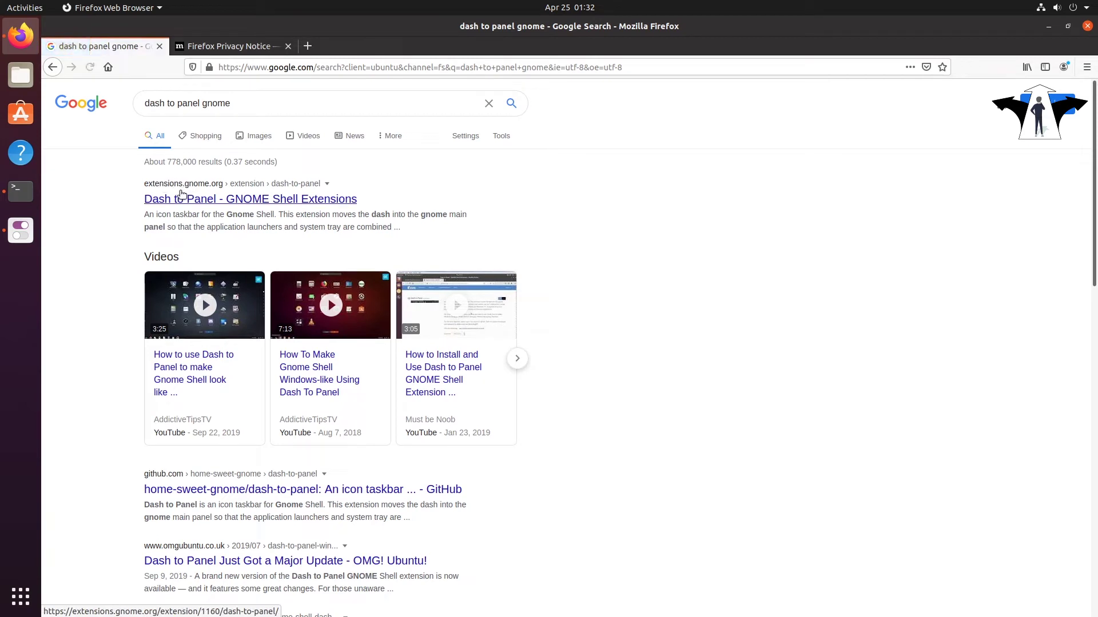
pyautogui.click(220, 205)
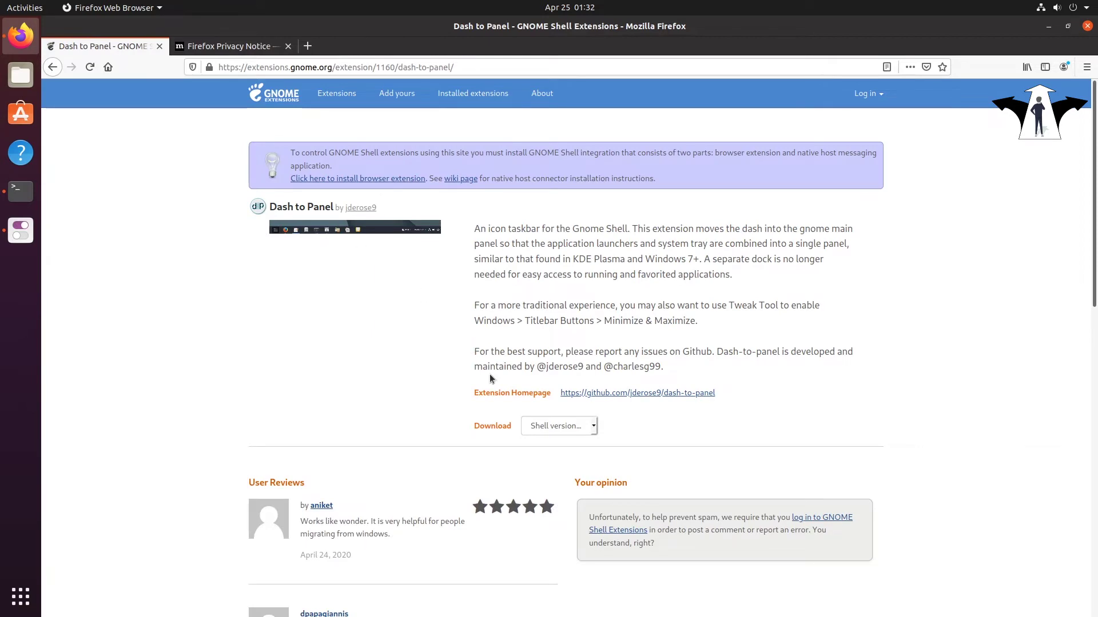
pyautogui.click(367, 180)
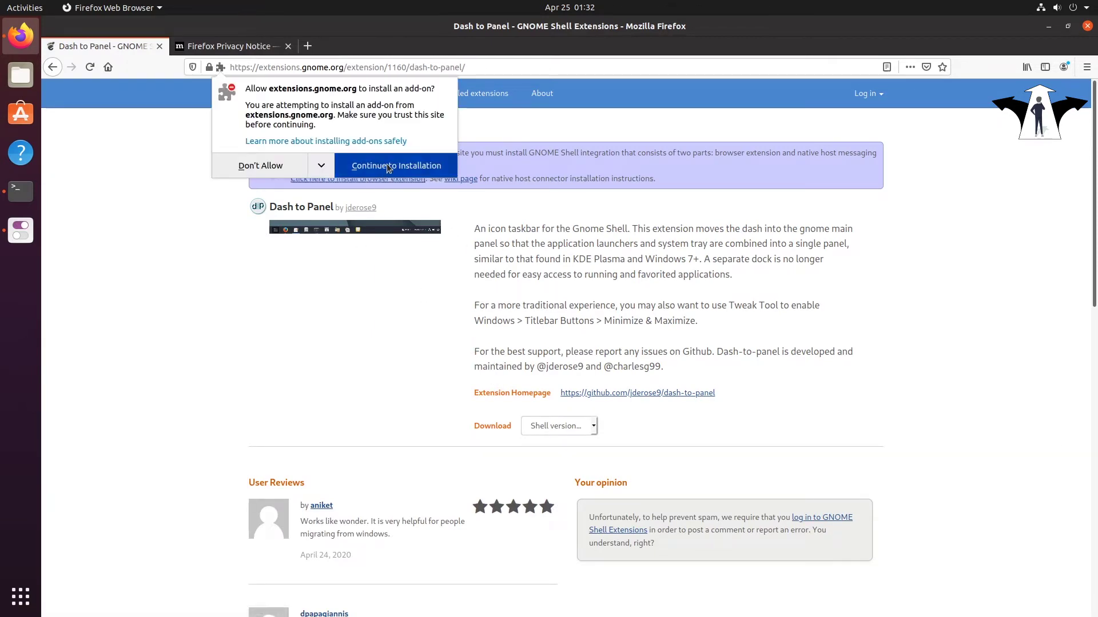
# - Add the GNOME Shell integration add-on to Firefox and open the extensions site from its toolbar icon
pyautogui.click(387, 164)
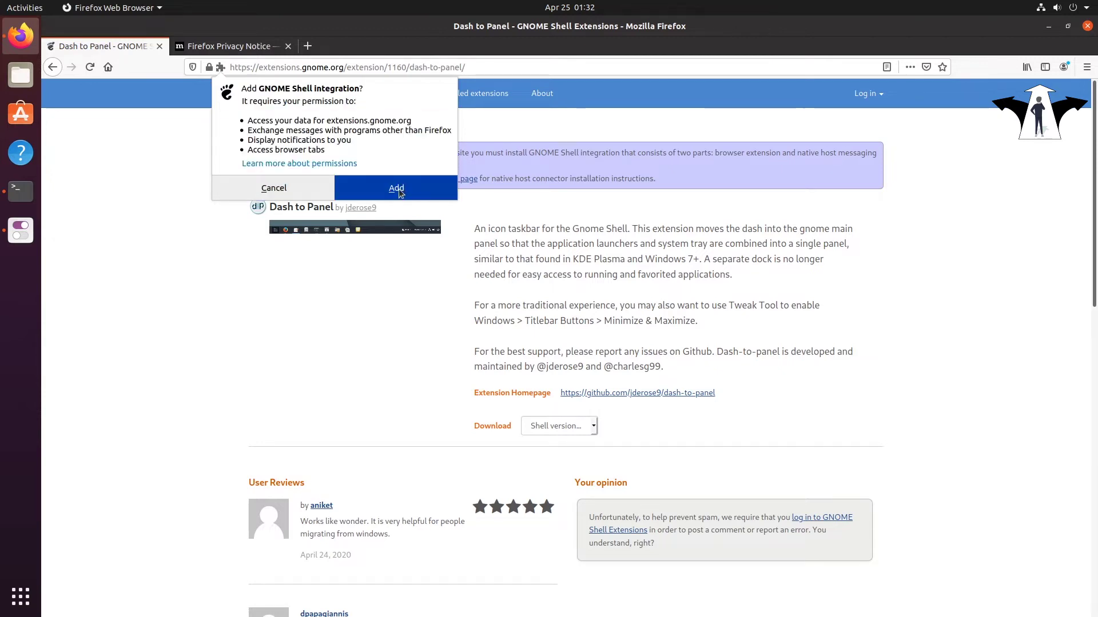
pyautogui.click(399, 189)
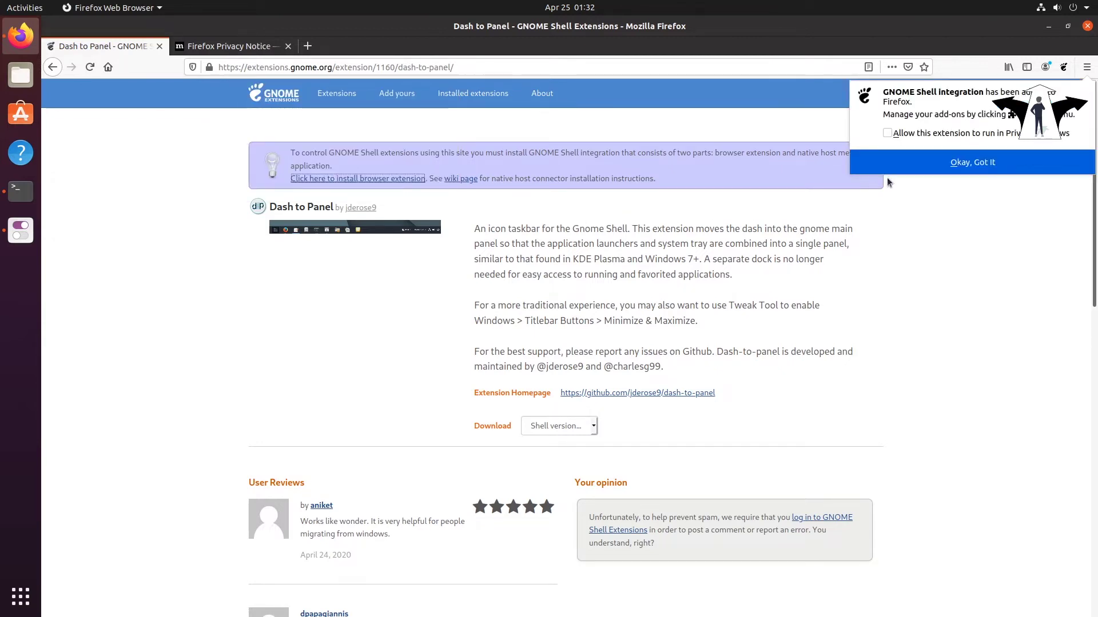
pyautogui.click(945, 159)
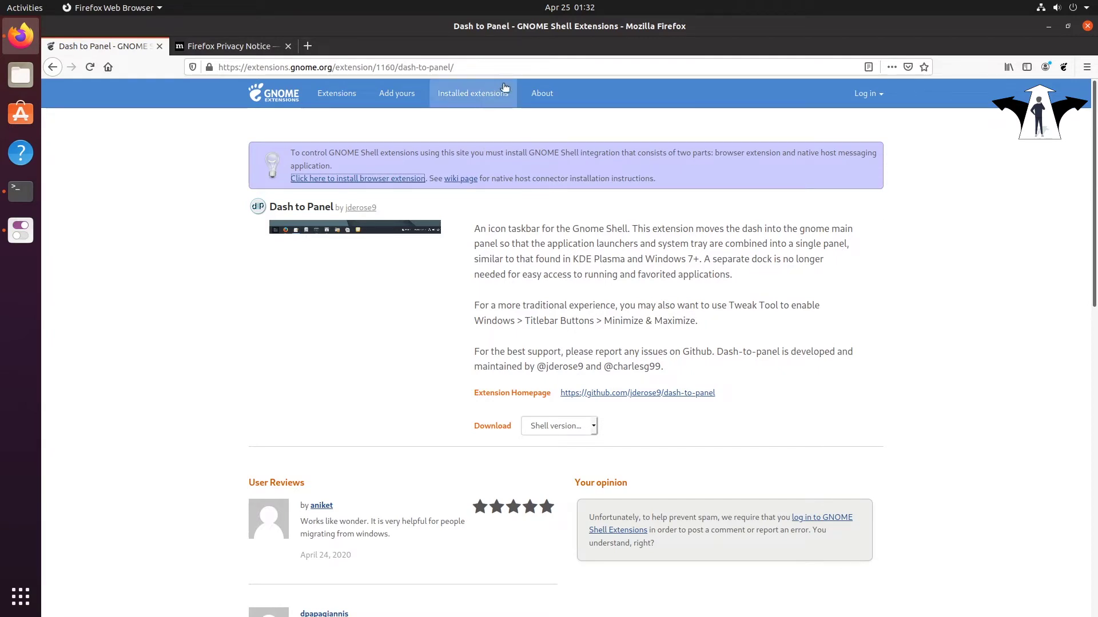
pyautogui.click(1064, 68)
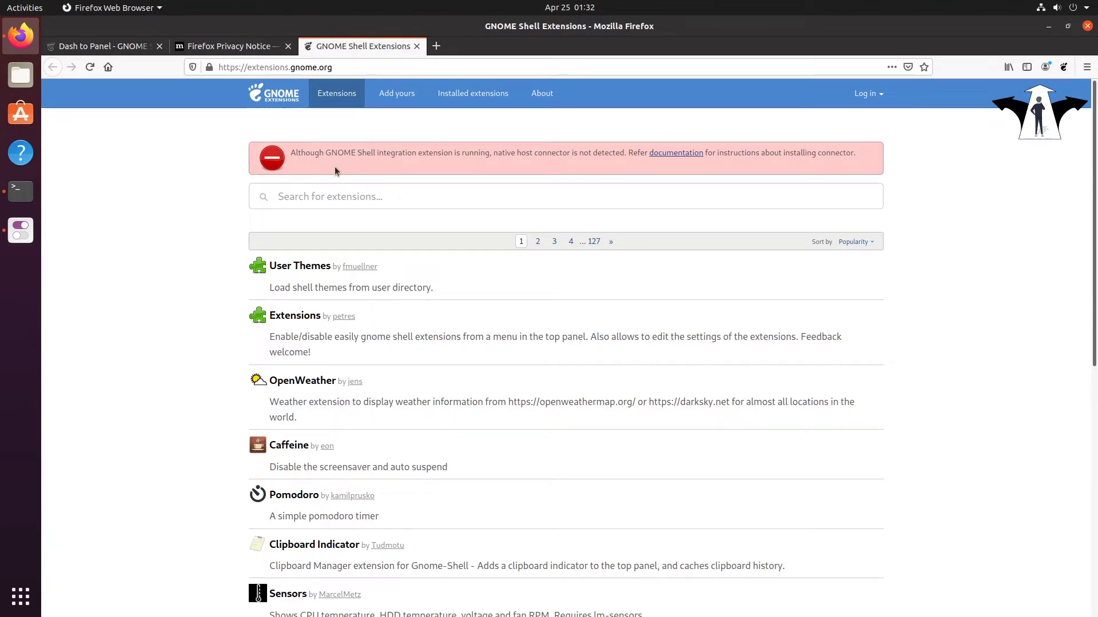
# - Install chrome-gnome-shell with 'sudo apt-get install chrome-gnome-shell', then close the terminal
pyautogui.click(21, 191)
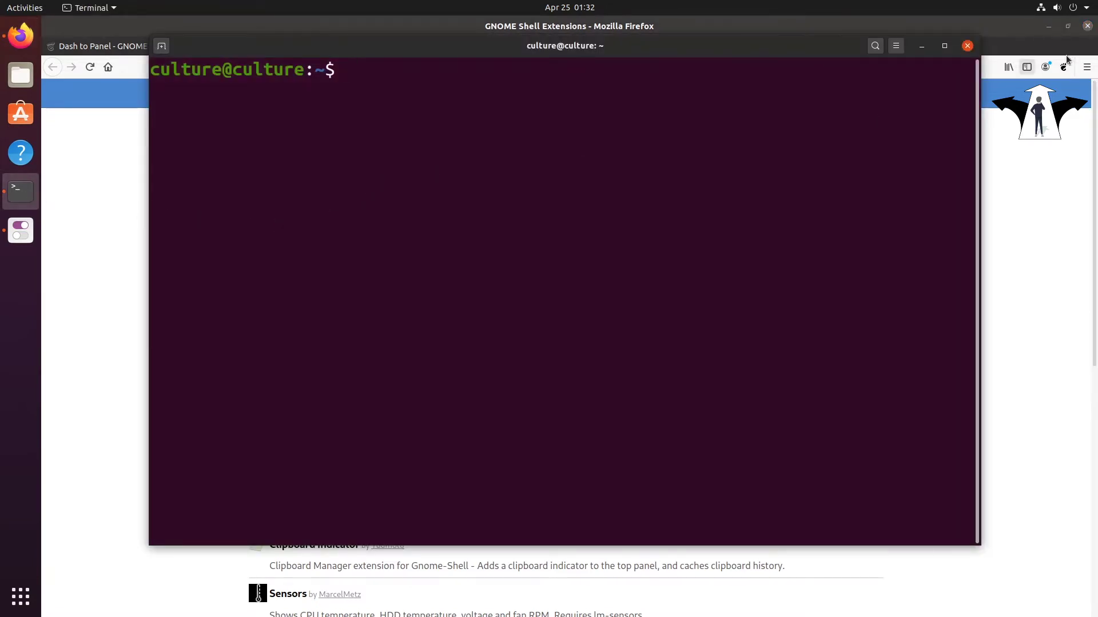
pyautogui.click(1048, 26)
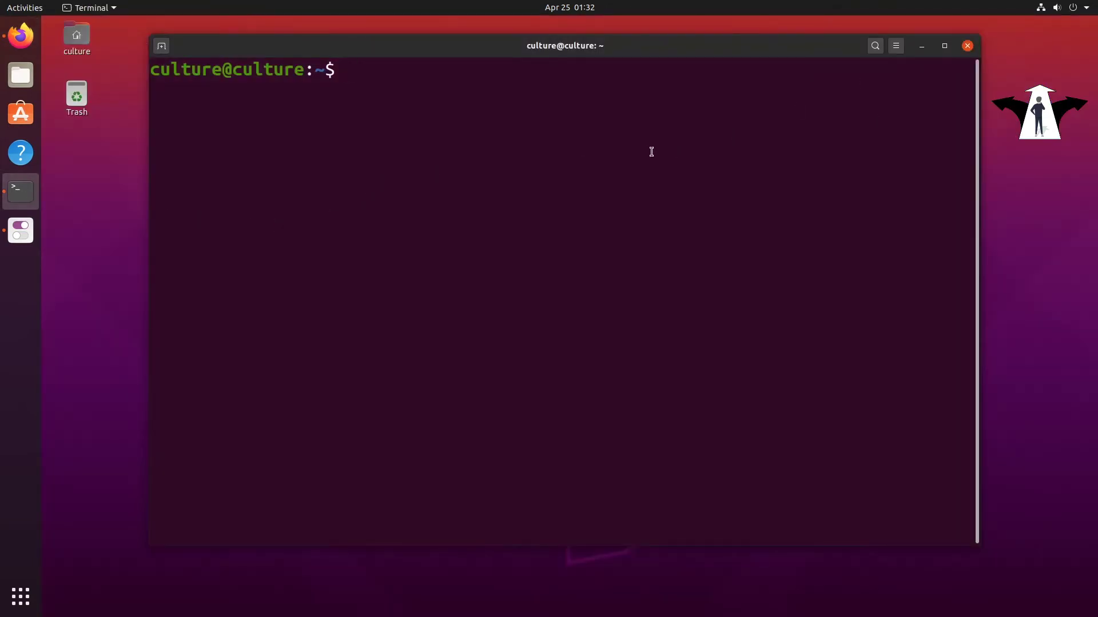
pyautogui.write('sudo apt-')
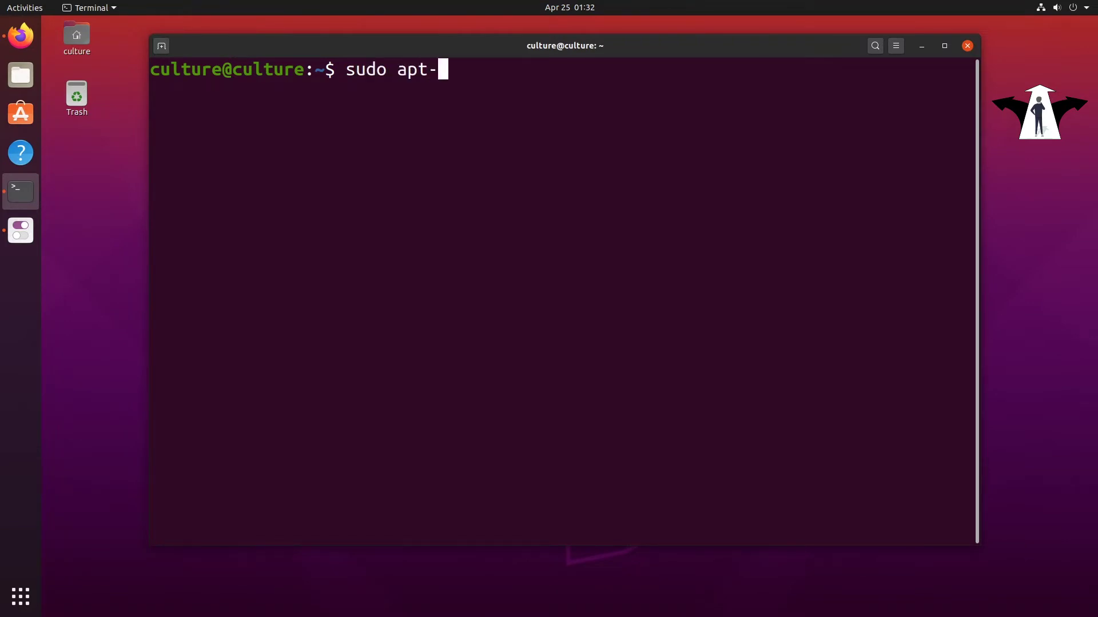
pyautogui.write('get install ')
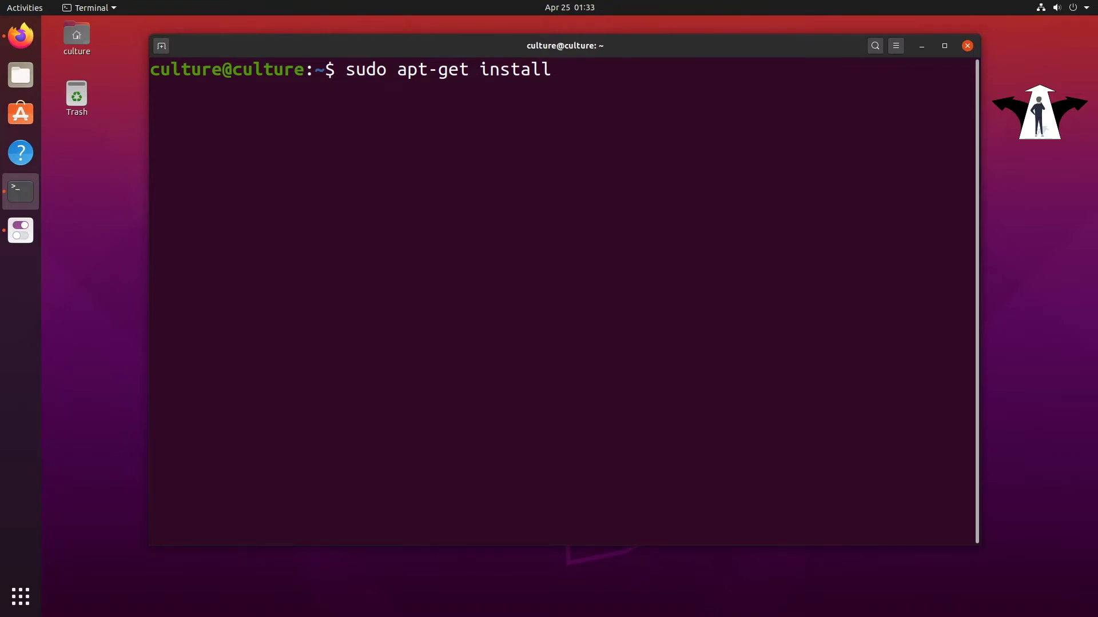
pyautogui.write('chrome')
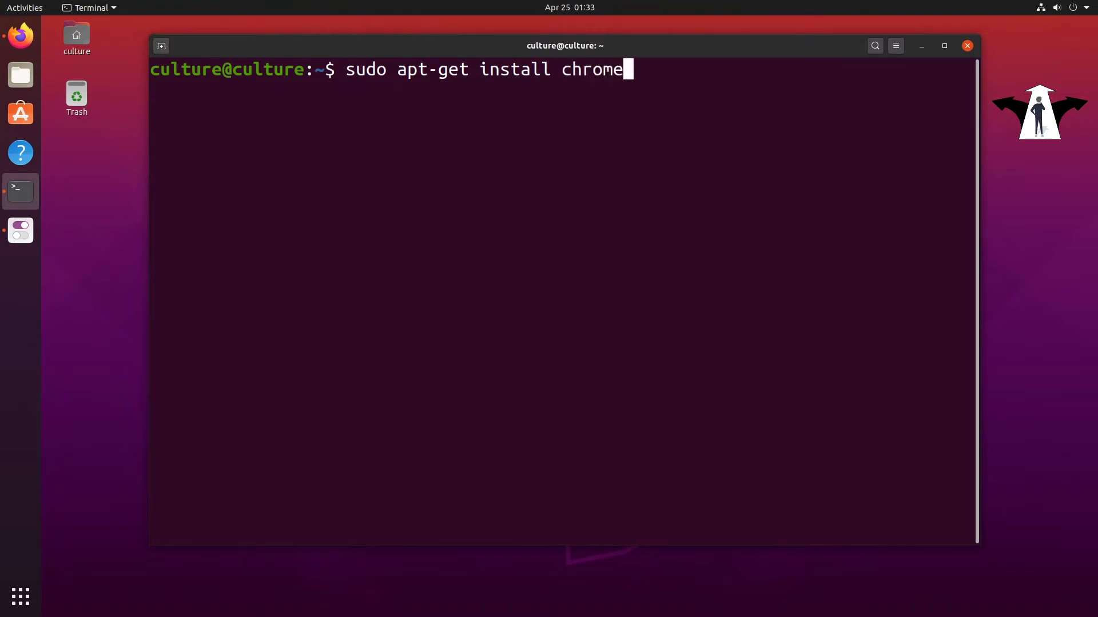
pyautogui.write('-gnome')
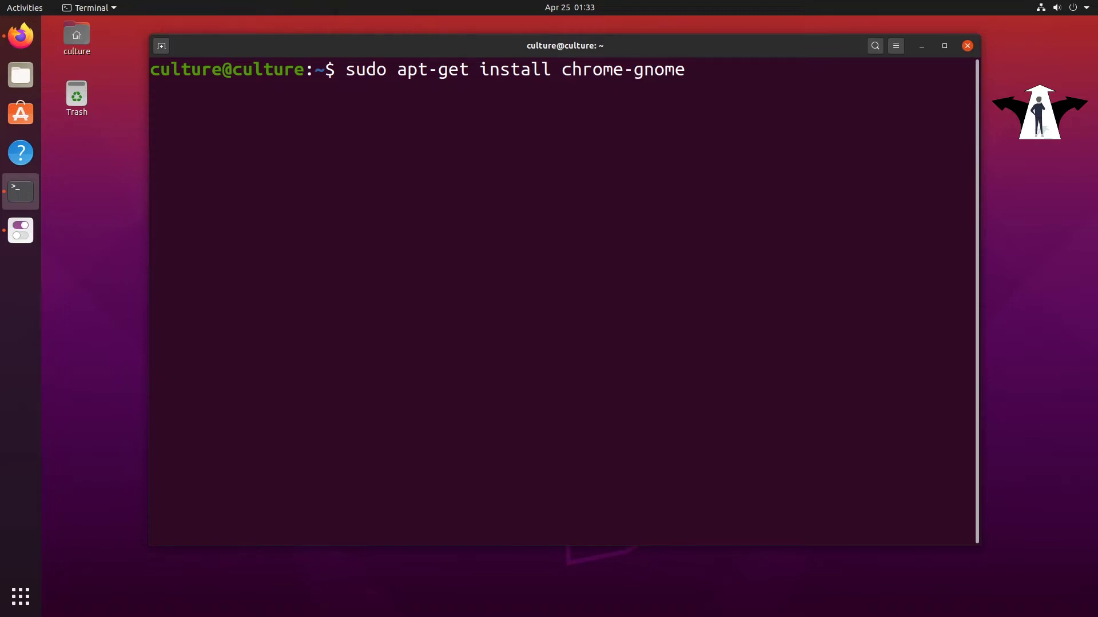
pyautogui.write('-shell')
pyautogui.press('Return')
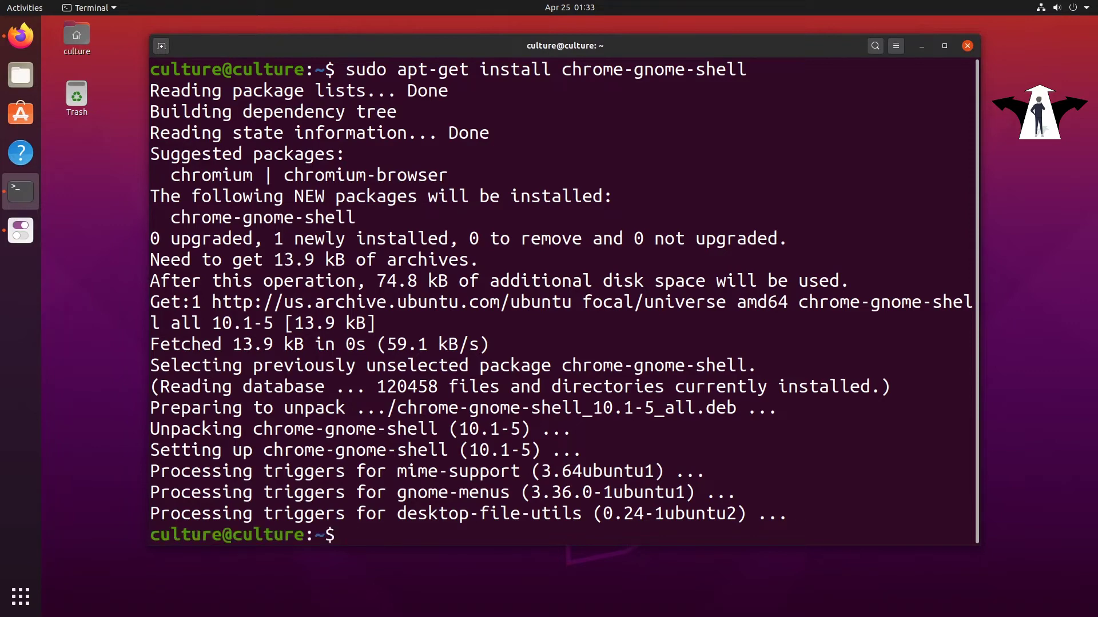
pyautogui.click(968, 46)
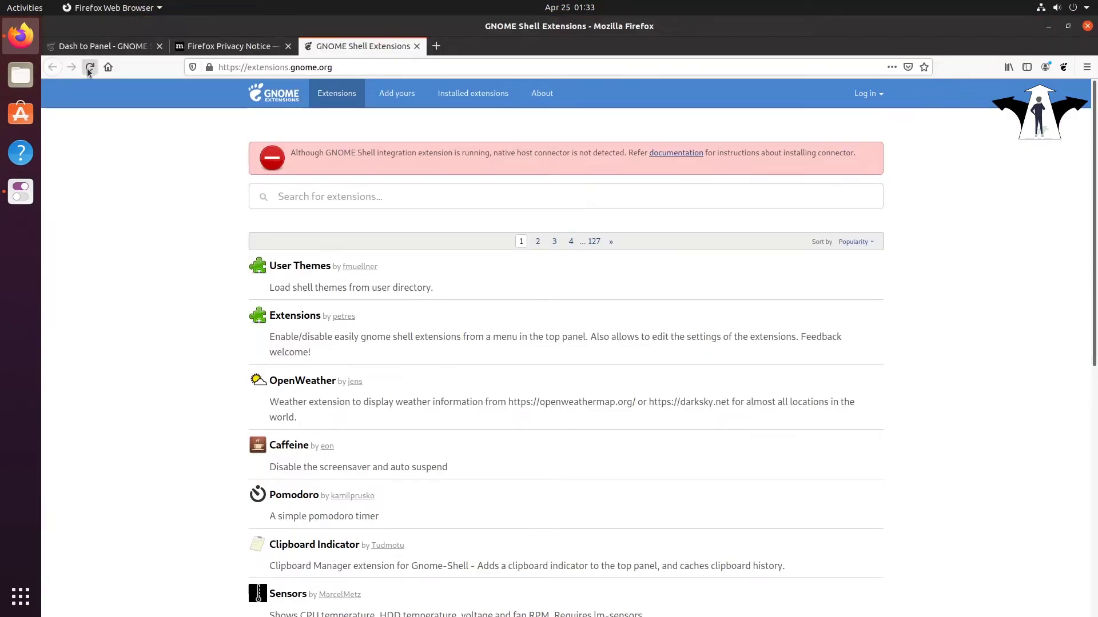
# - Reload extensions.gnome.org, find 'dash to panel', then switch it on and install it
pyautogui.click(89, 68)
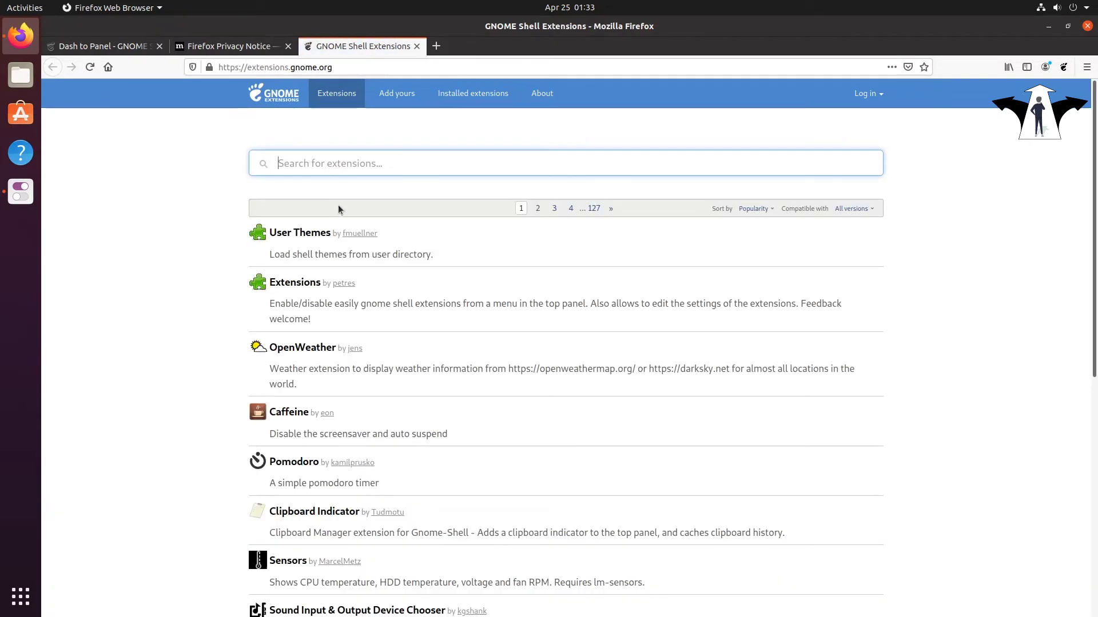
pyautogui.write('da')
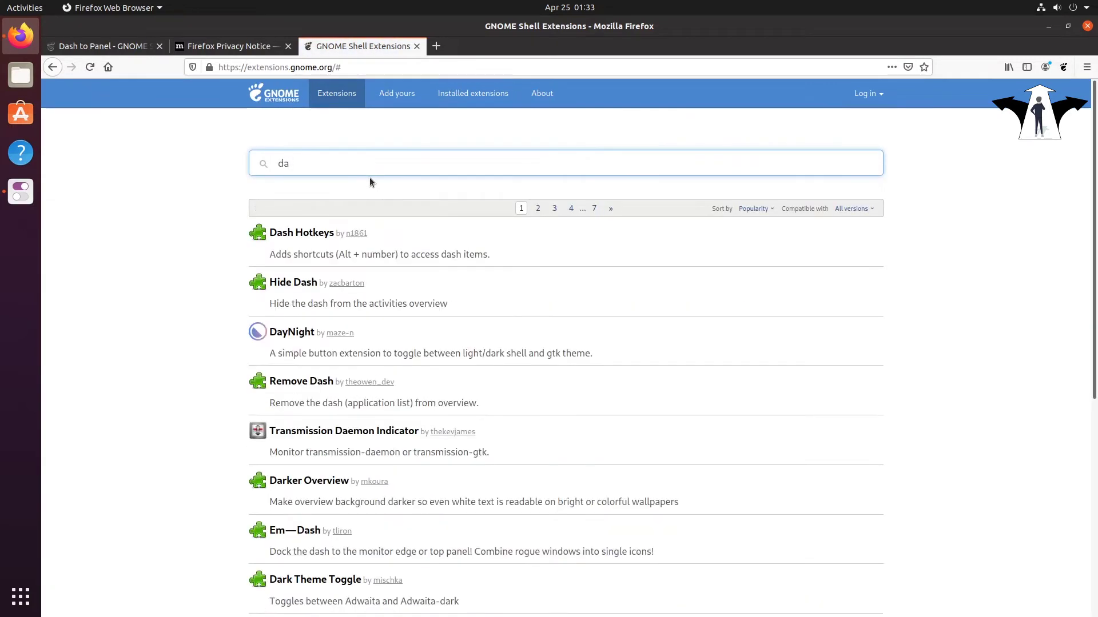
pyautogui.write('sh to panel')
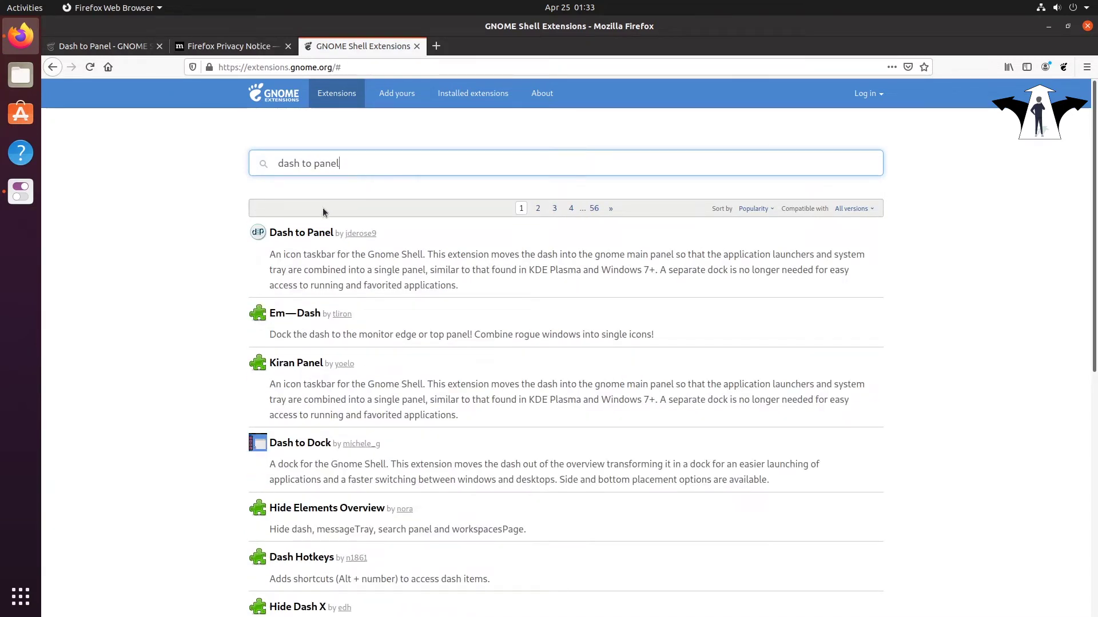
pyautogui.click(296, 232)
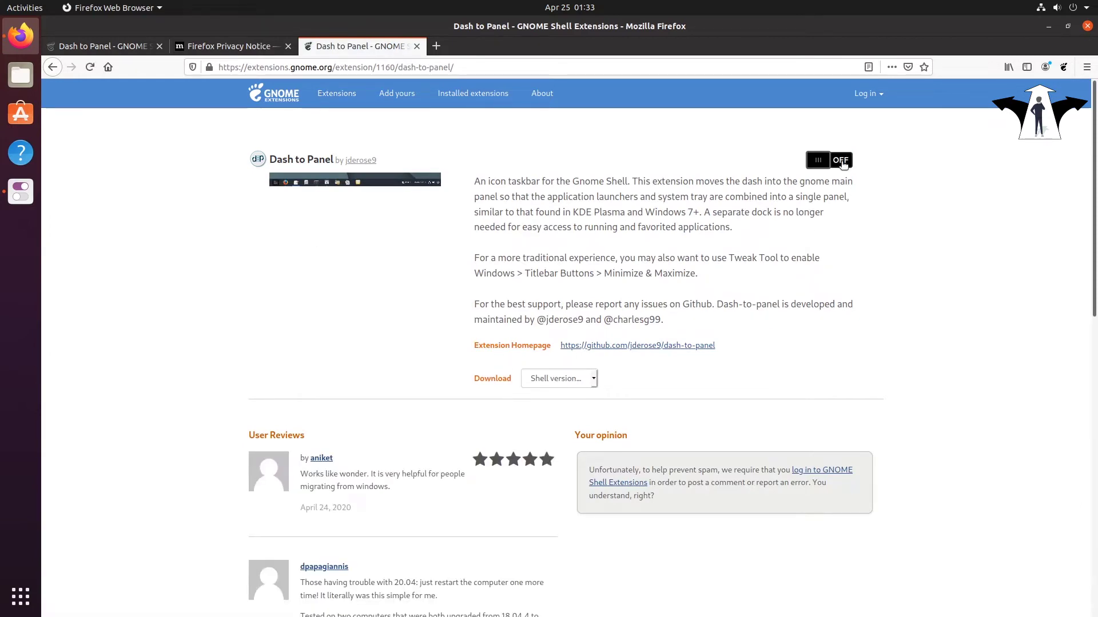
pyautogui.click(841, 161)
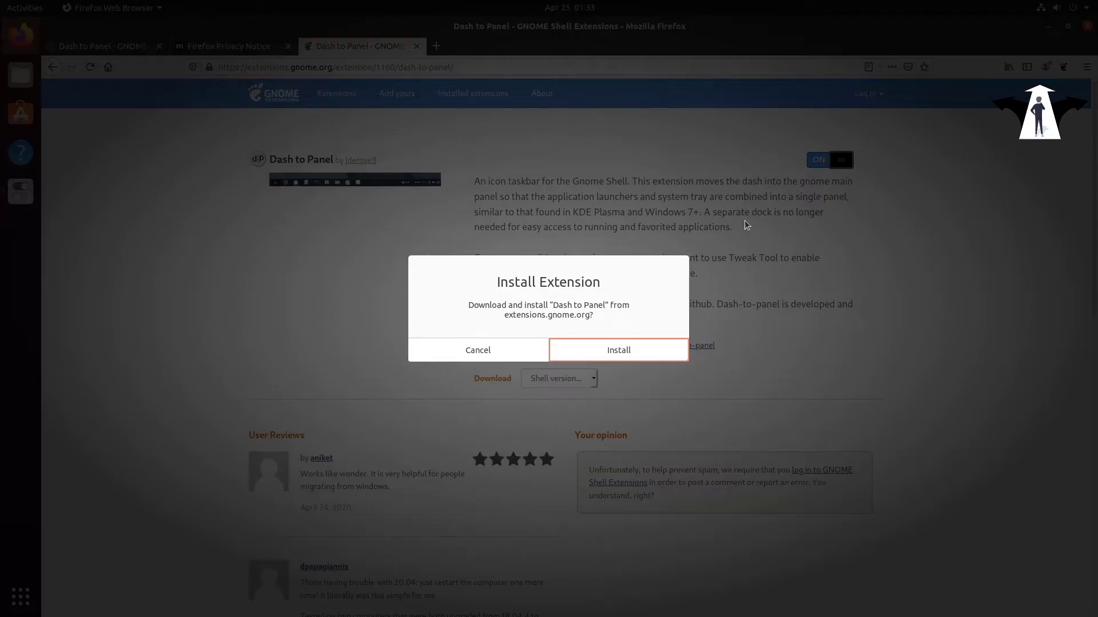
pyautogui.click(615, 346)
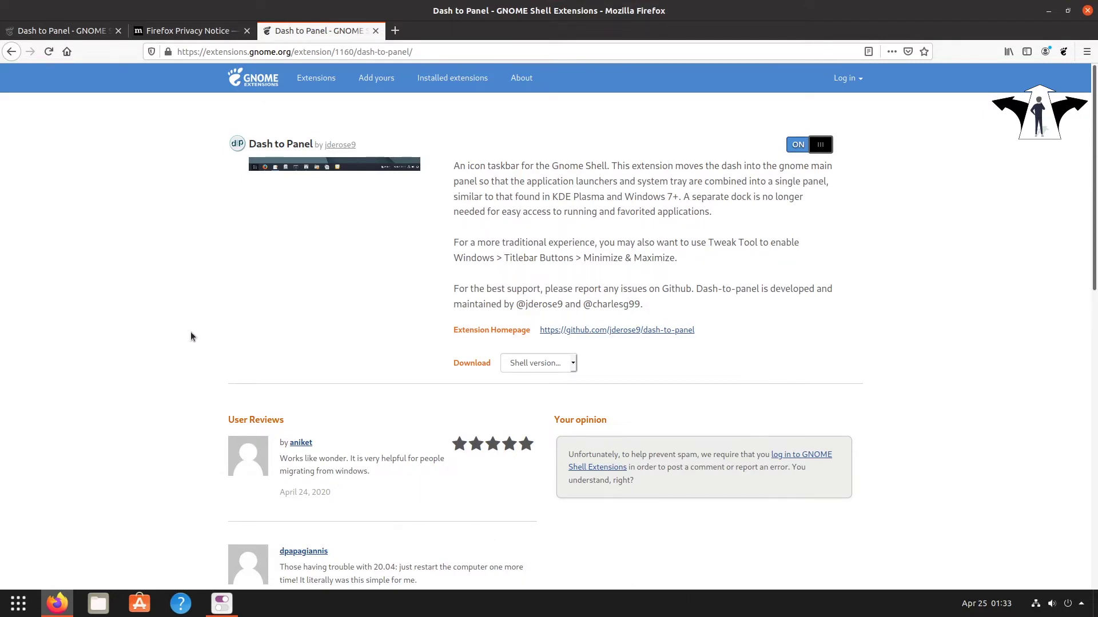
# - Move the culture and Trash desktop icons into the left column
pyautogui.click(1049, 11)
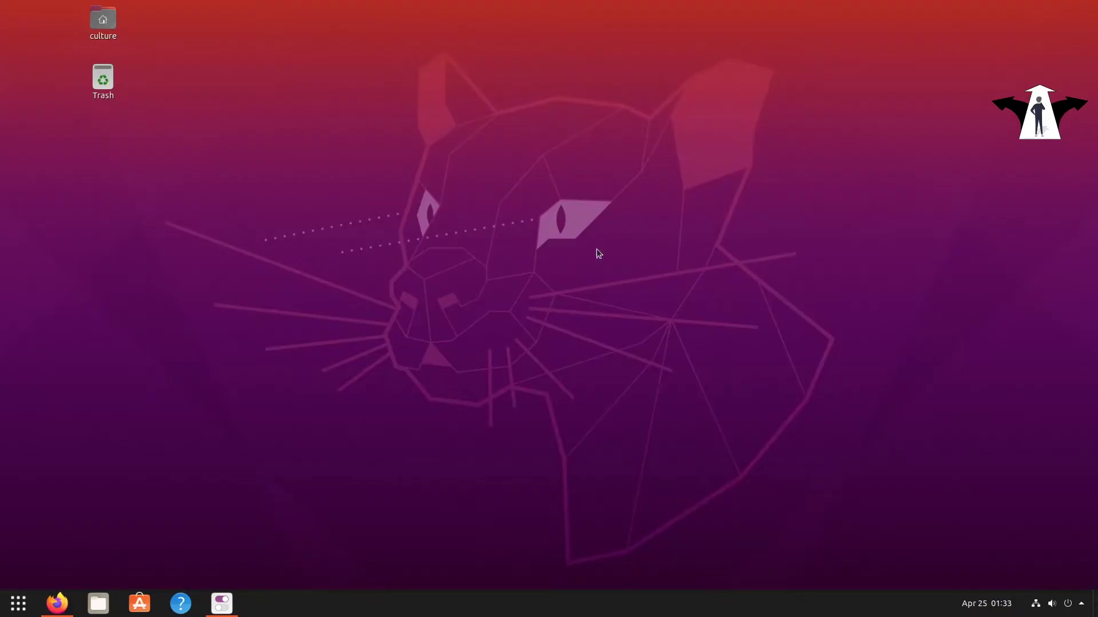
pyautogui.moveTo(156, 113); pyautogui.dragTo(72, 12)
pyautogui.moveTo(114, 81); pyautogui.dragTo(41, 115)
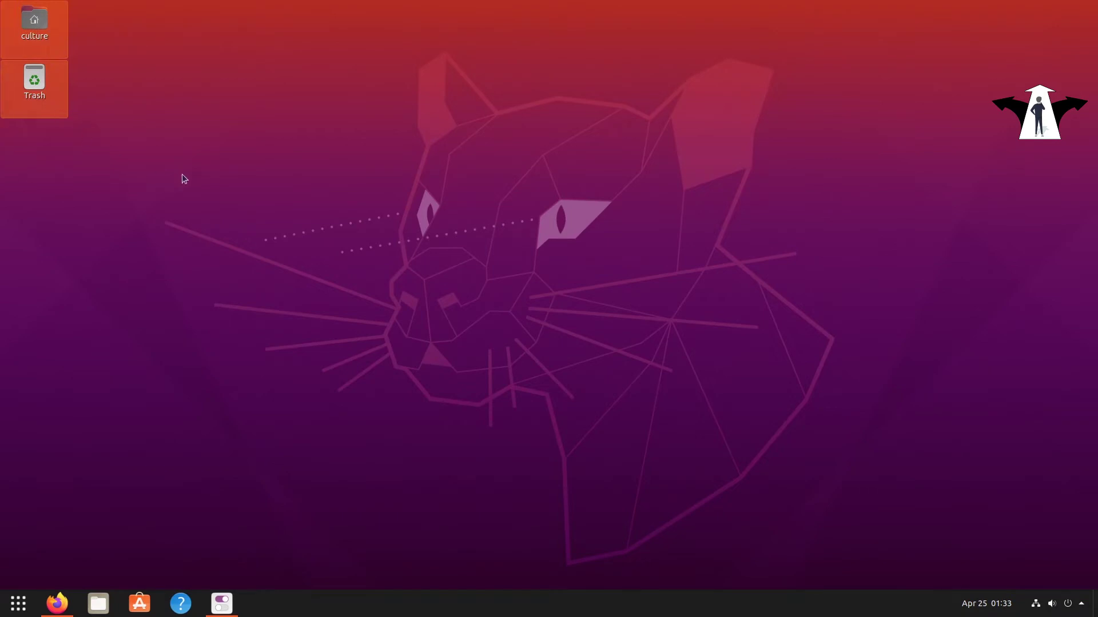
pyautogui.click(190, 292)
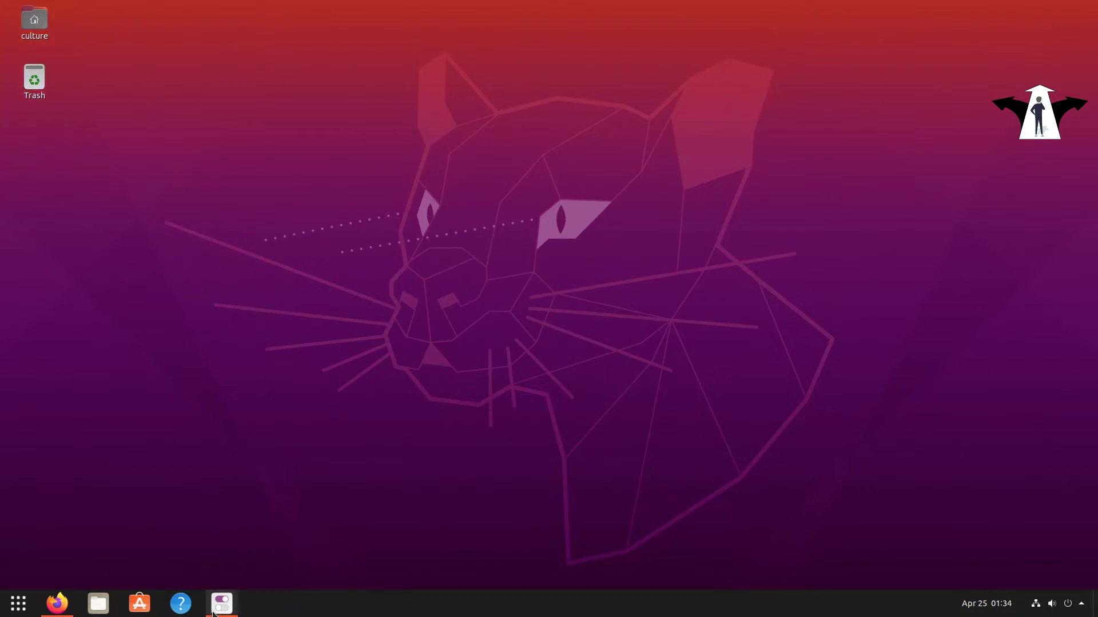
# - Bring the Tweaks window forward from the new taskbar and close it
pyautogui.moveTo(213, 605)
pyautogui.moveTo(57, 604)
pyautogui.click(132, 562)
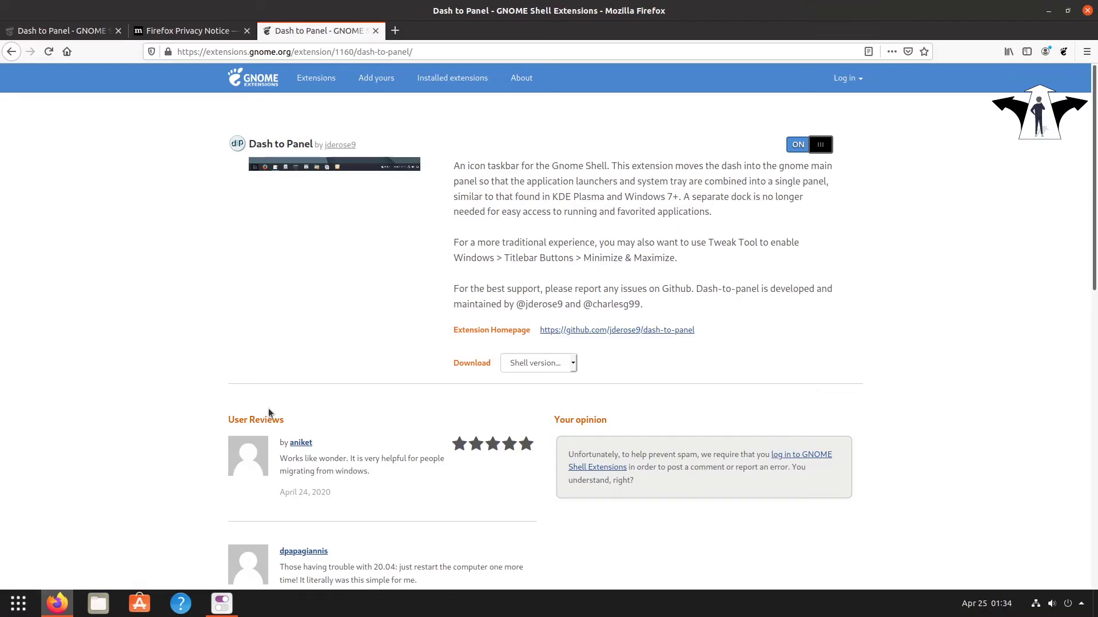
pyautogui.moveTo(213, 600)
pyautogui.click(214, 512)
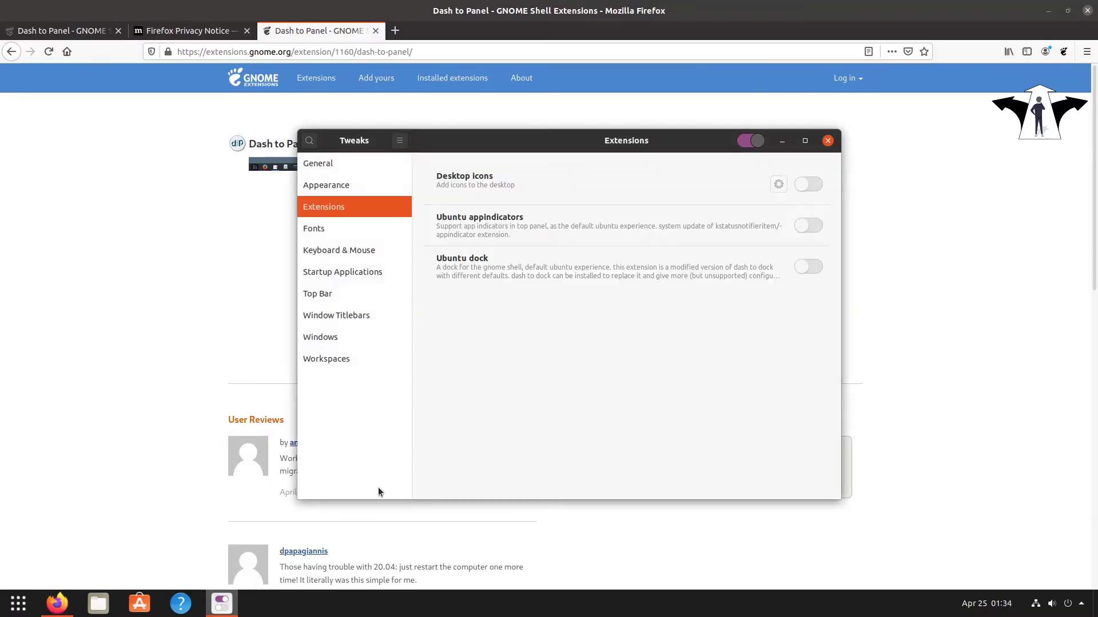
pyautogui.click(827, 141)
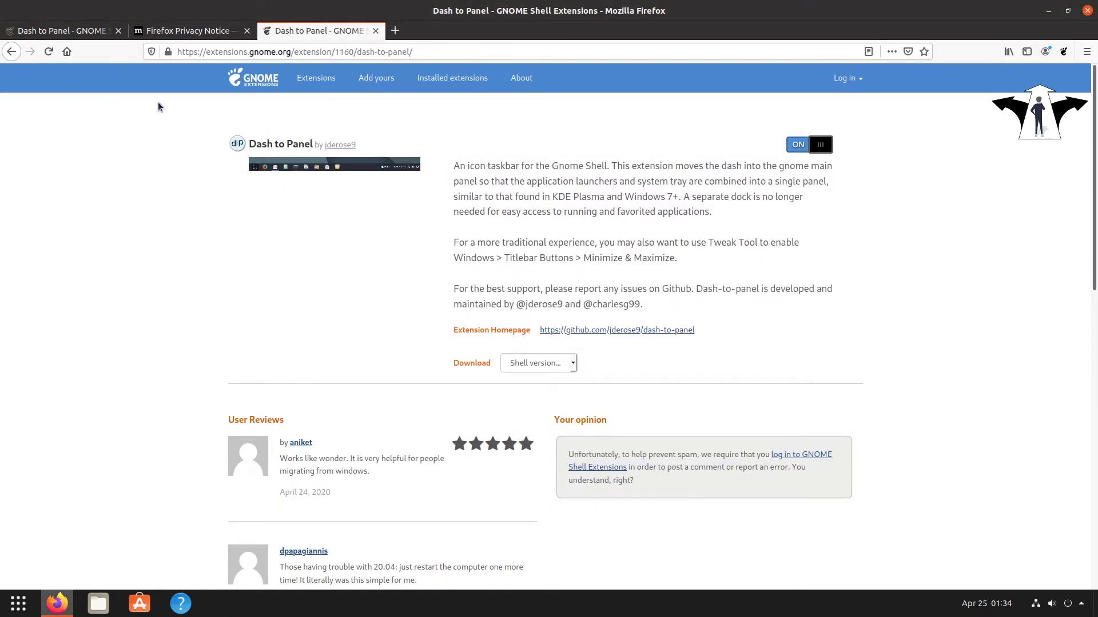
# - Search 'arc menu', switch Arc Menu on and install it, then quit Firefox, closing all tabs
pyautogui.click(11, 52)
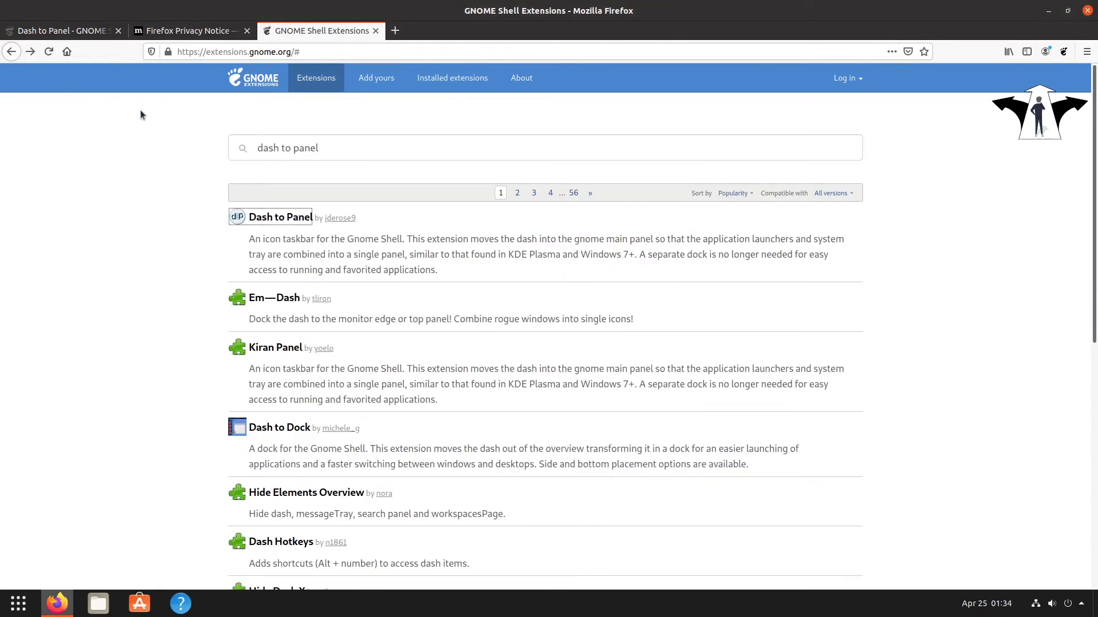
pyautogui.moveTo(320, 147); pyautogui.dragTo(231, 147)
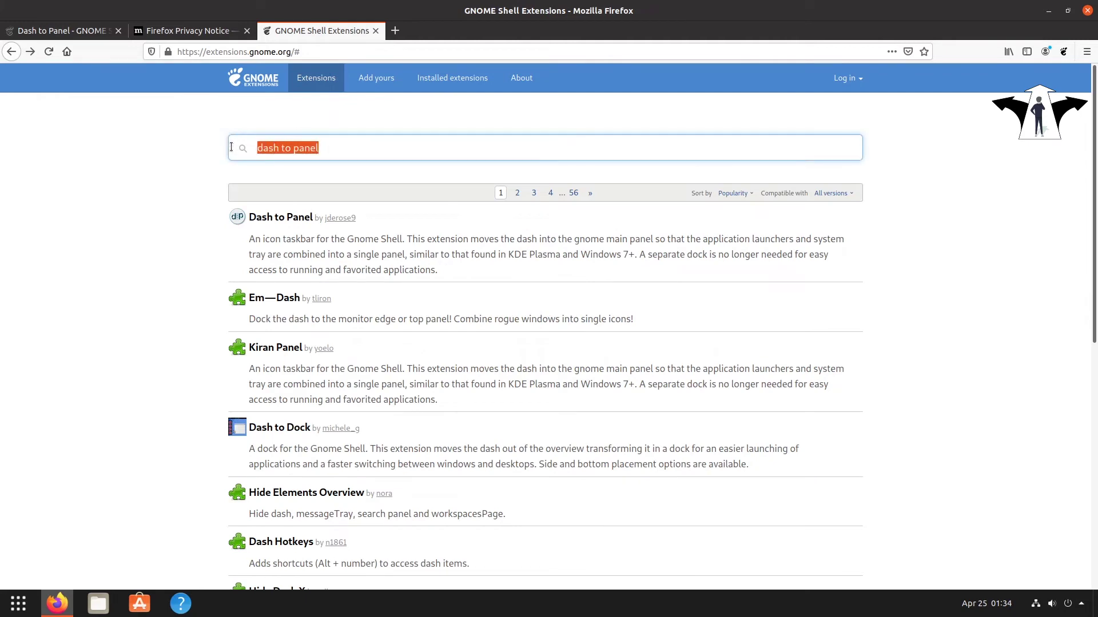
pyautogui.write('arc m')
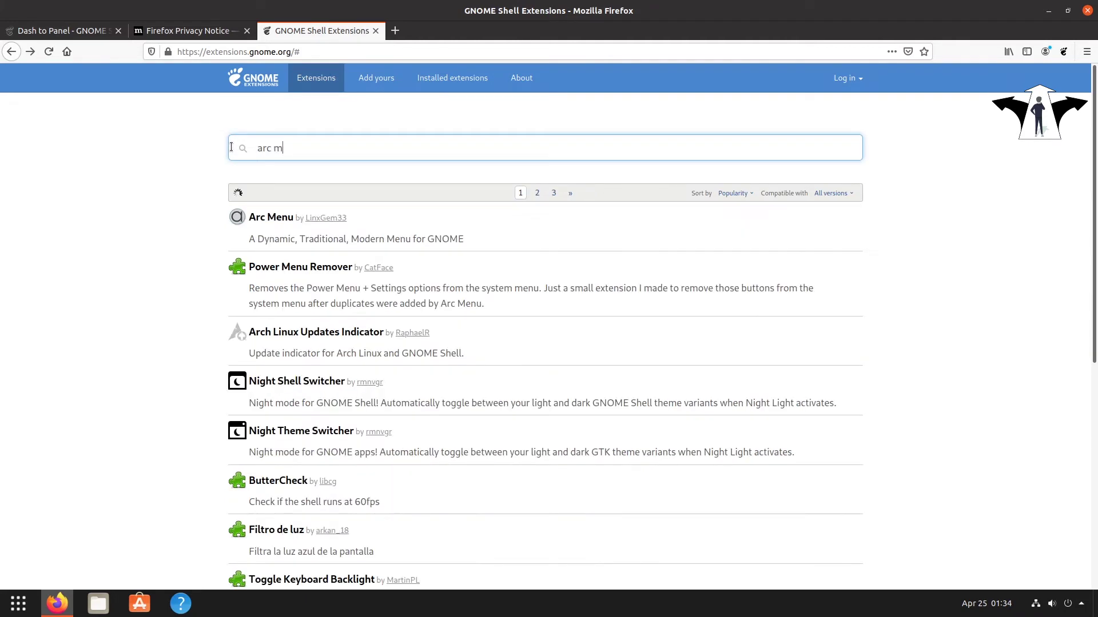
pyautogui.write('enu')
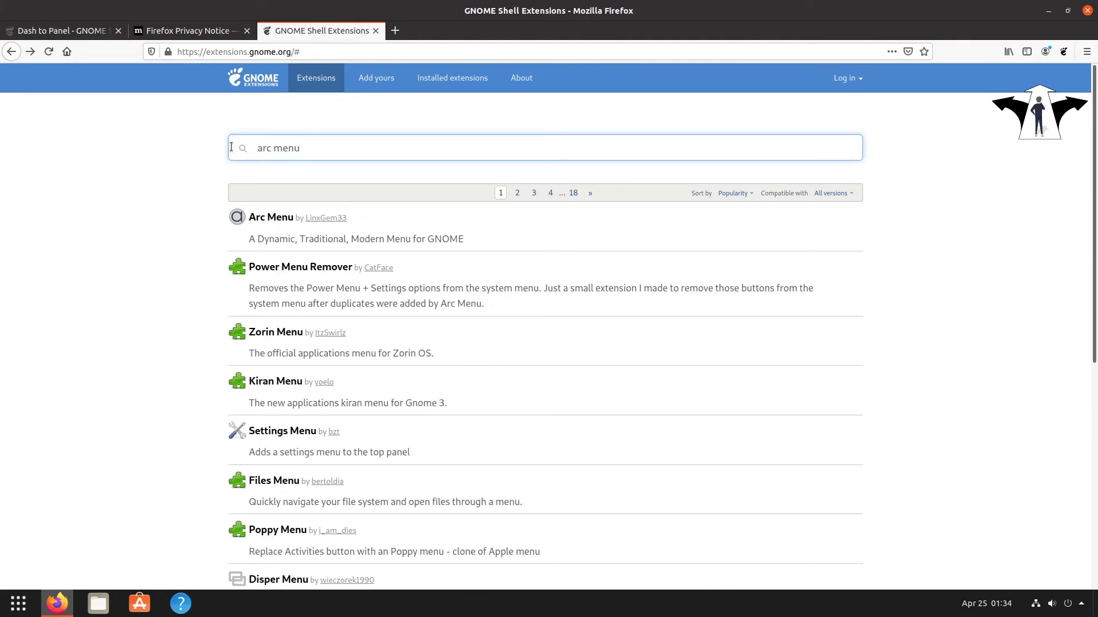
pyautogui.click(269, 219)
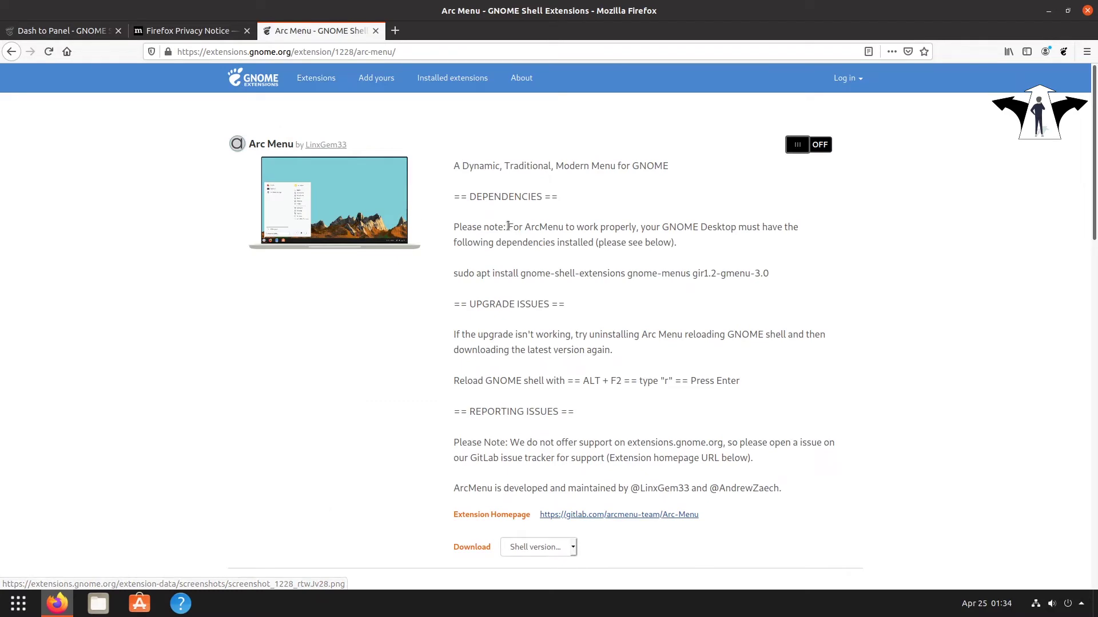
pyautogui.click(821, 145)
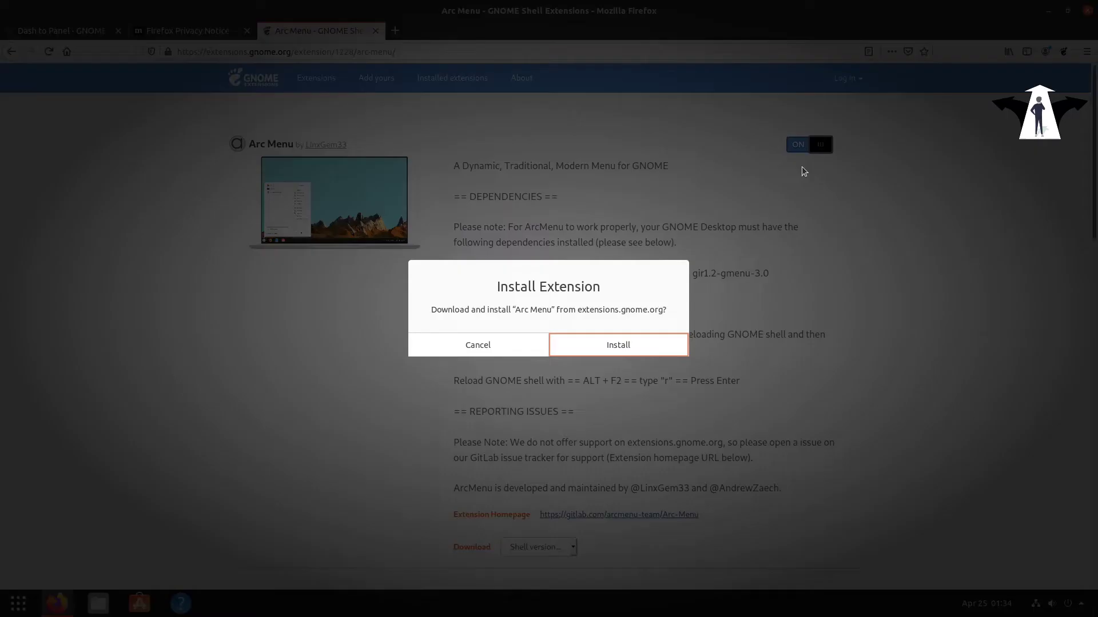
pyautogui.click(630, 345)
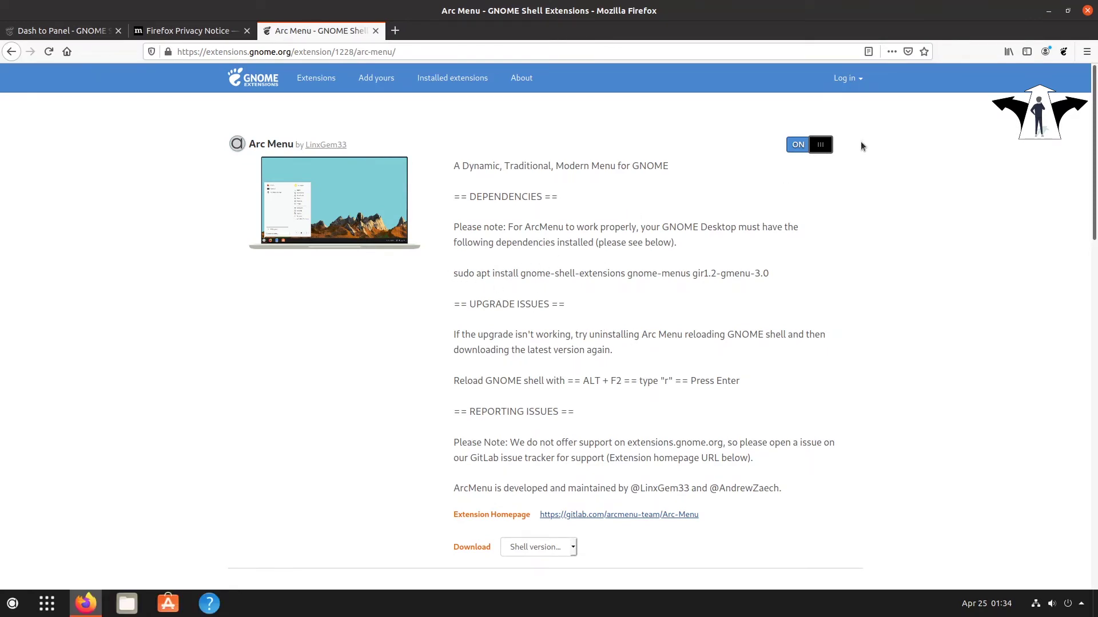
pyautogui.click(1087, 10)
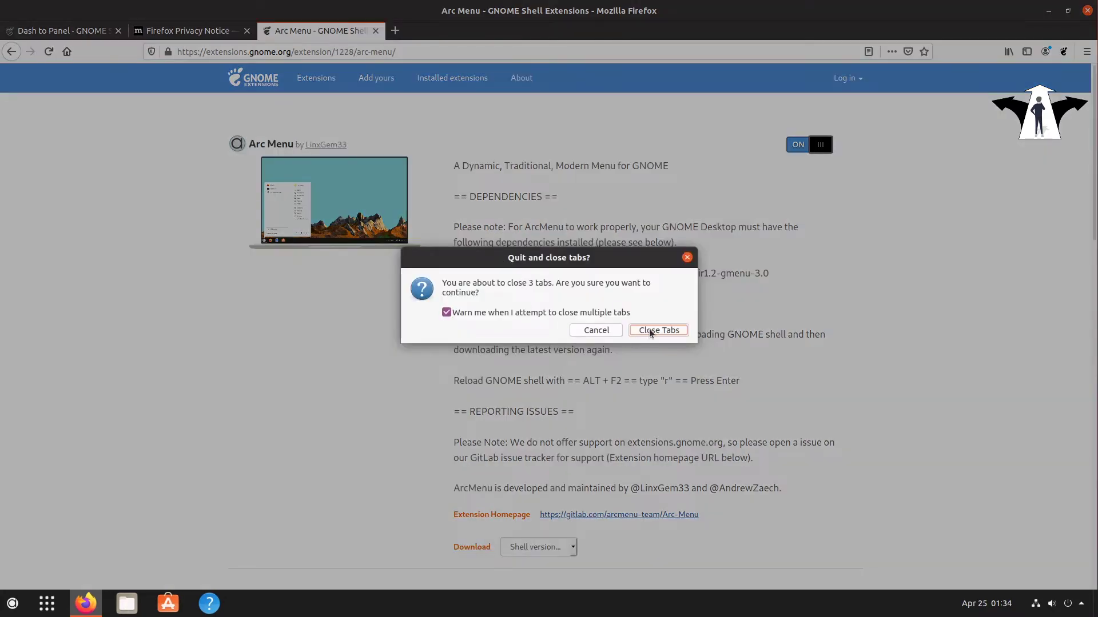
pyautogui.click(652, 330)
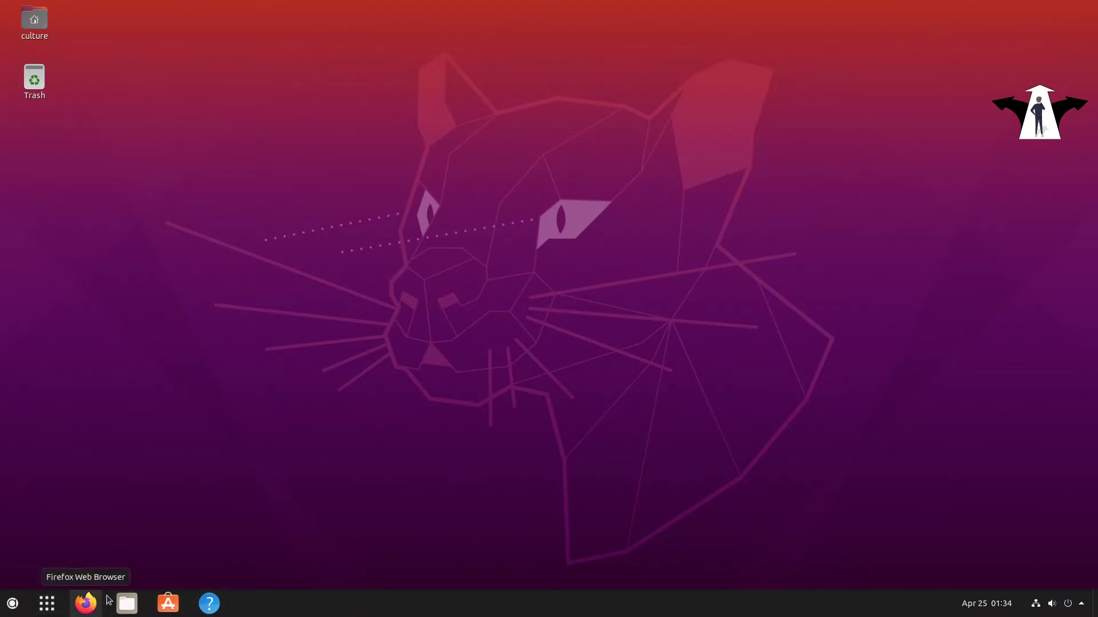
# - Choose the subway platform photo under Change Background, preview it, then close Settings
pyautogui.rightClick(338, 329)
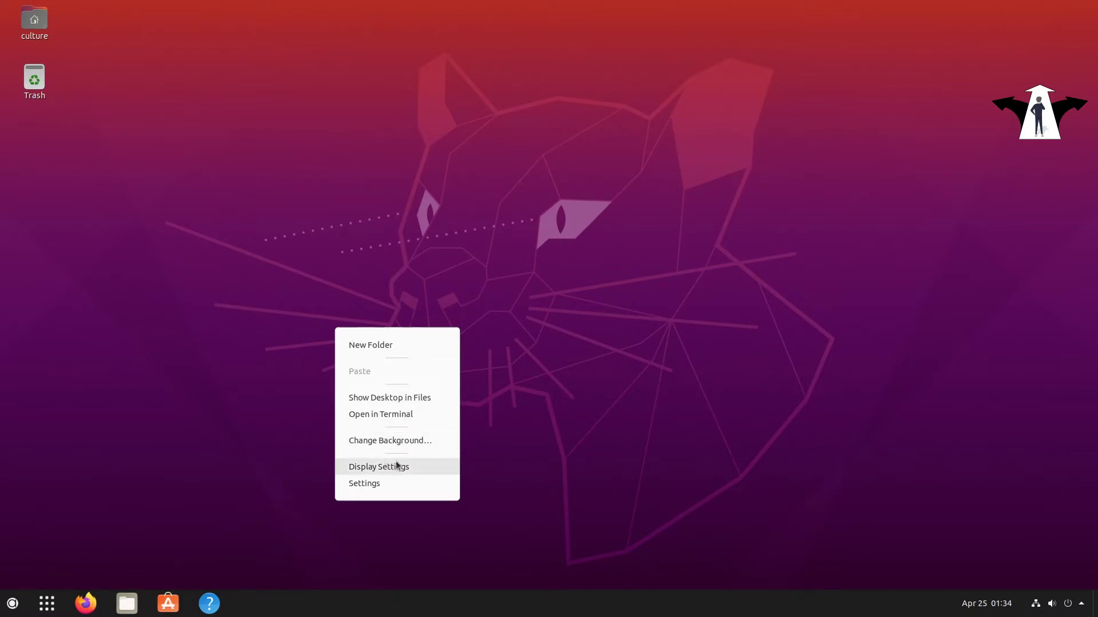
pyautogui.click(406, 442)
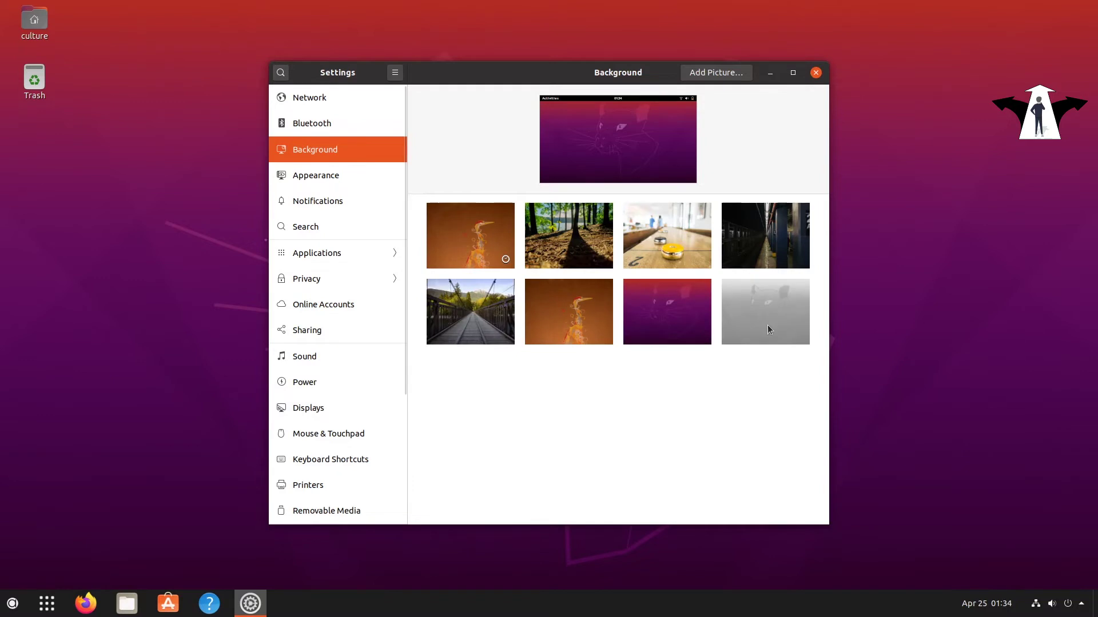
pyautogui.click(757, 255)
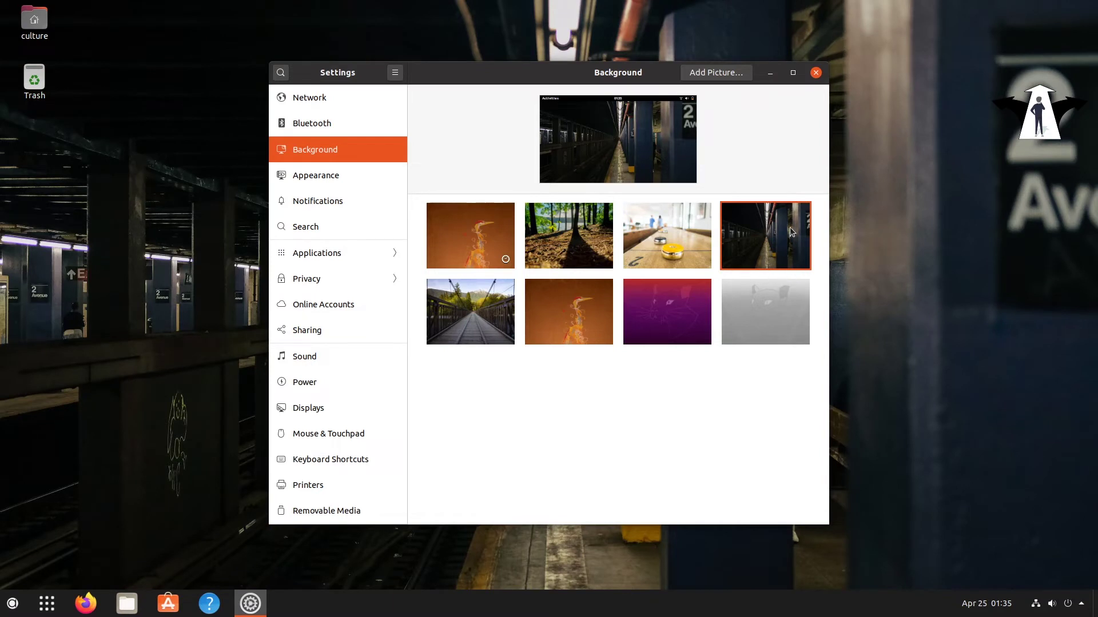
pyautogui.click(770, 73)
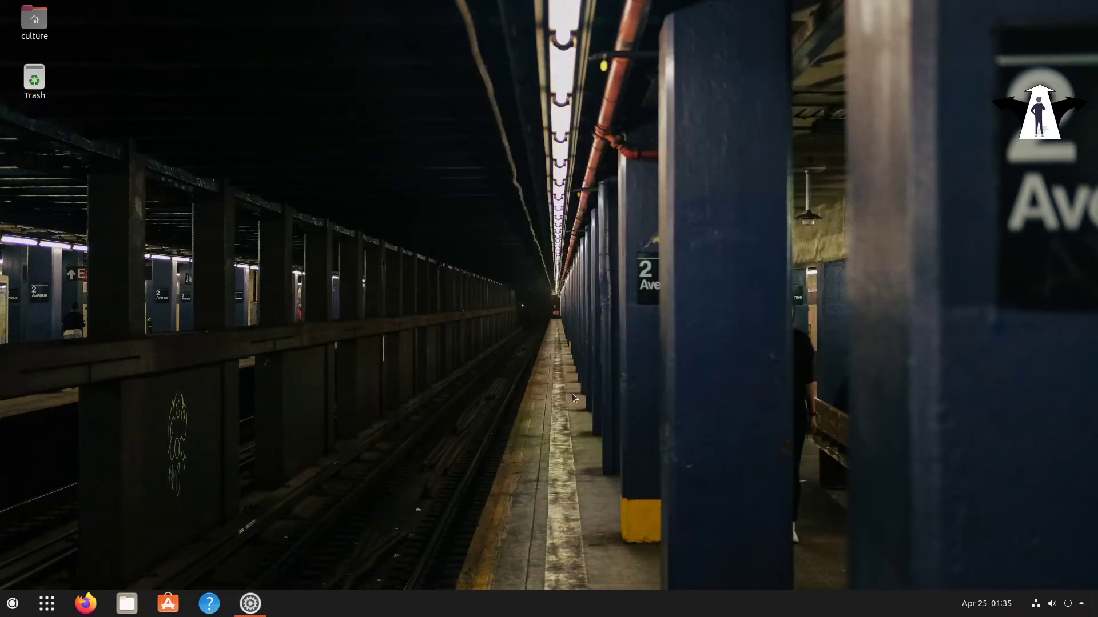
pyautogui.moveTo(252, 610)
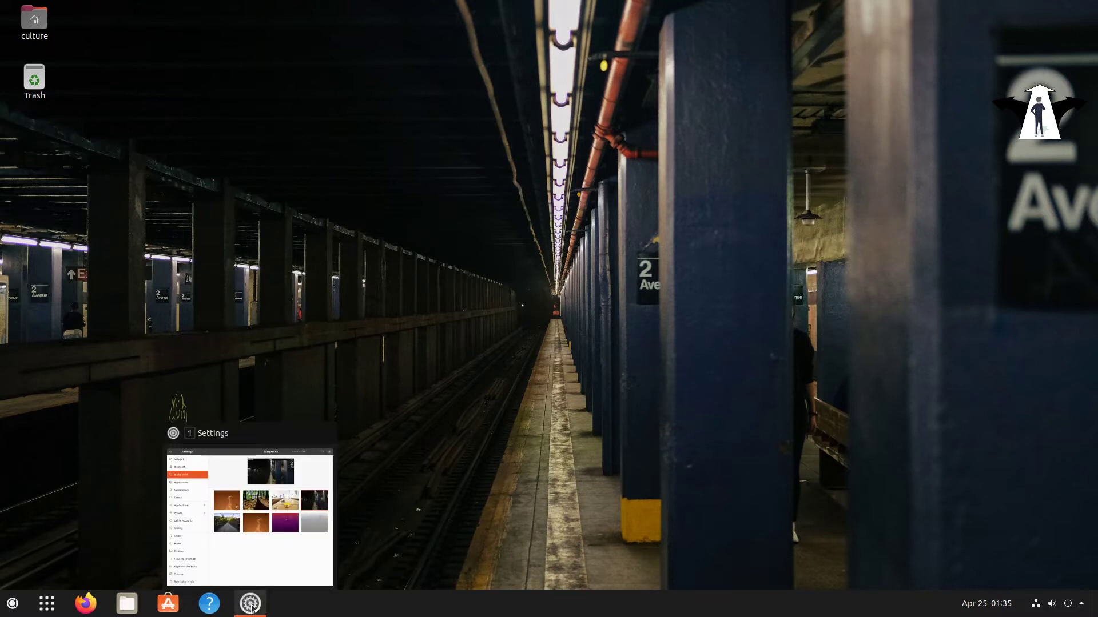
pyautogui.click(252, 609)
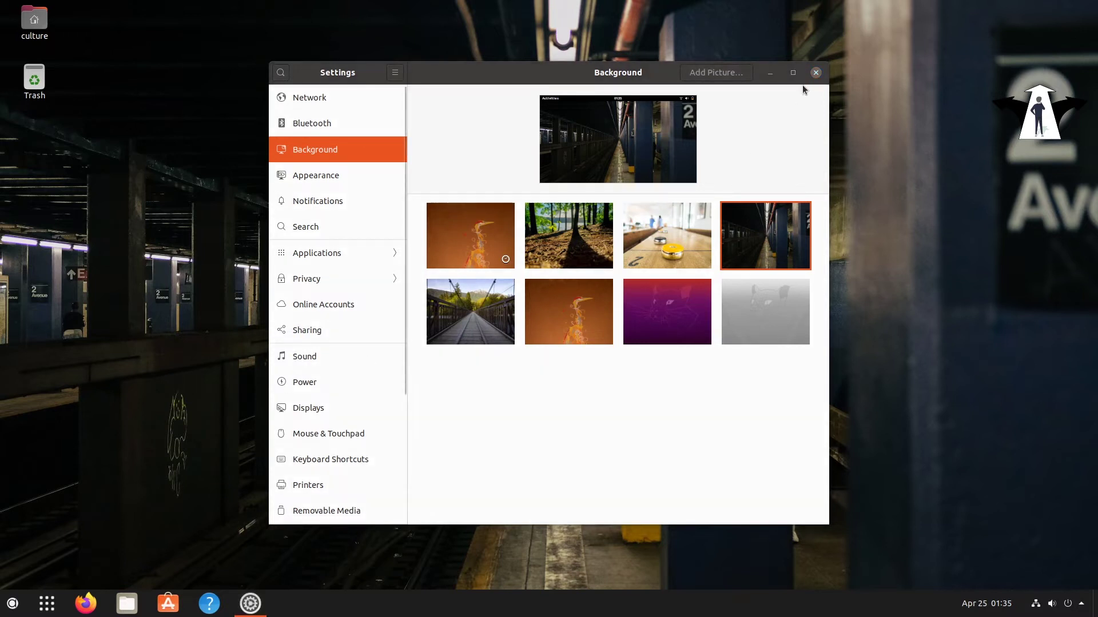
pyautogui.click(815, 73)
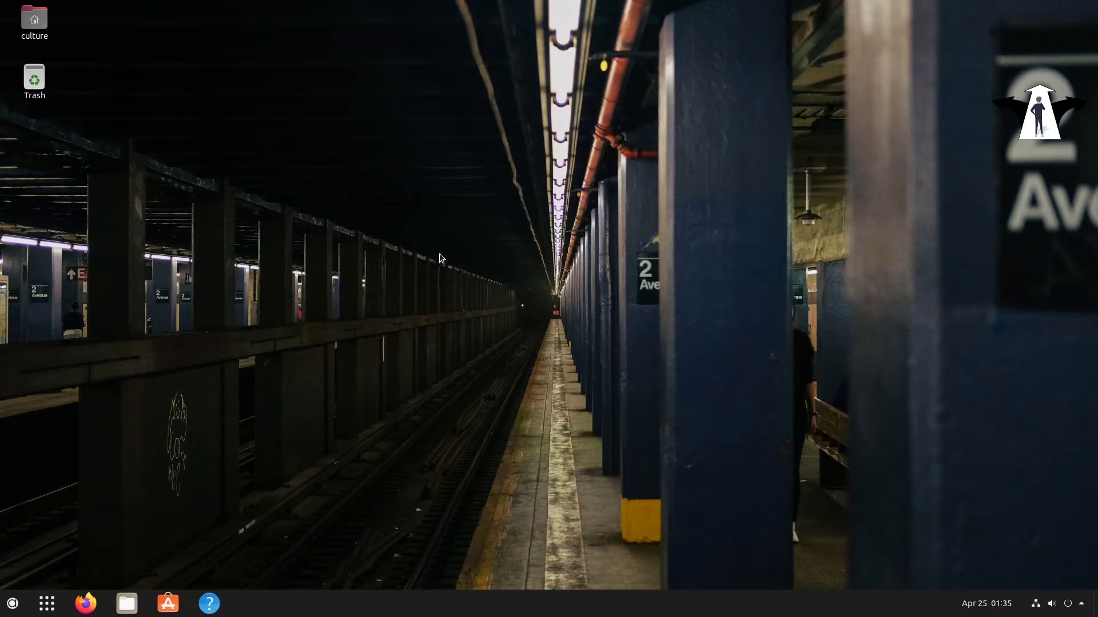
# - Pick the wooden bridge photo under the desktop's Change Background, then close Settings
pyautogui.rightClick(300, 273)
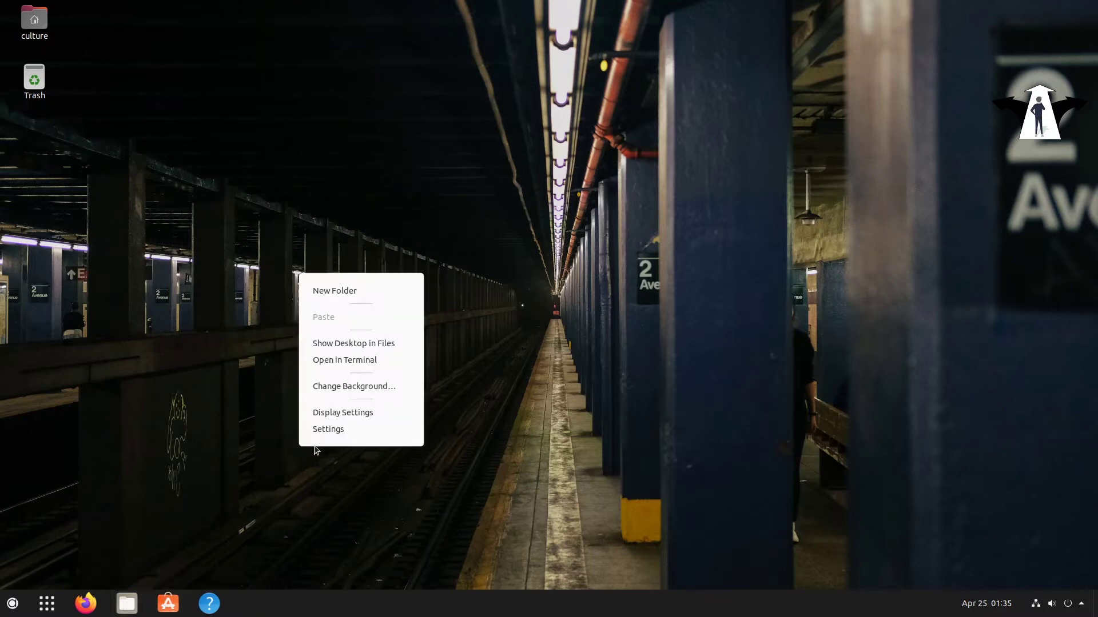
pyautogui.click(375, 387)
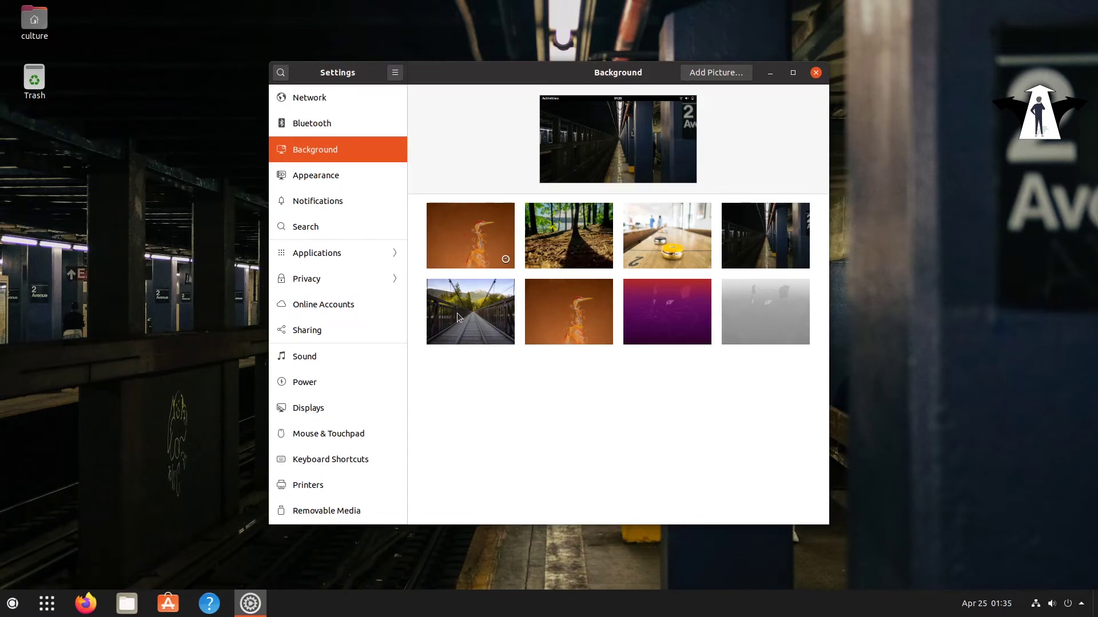
pyautogui.click(500, 313)
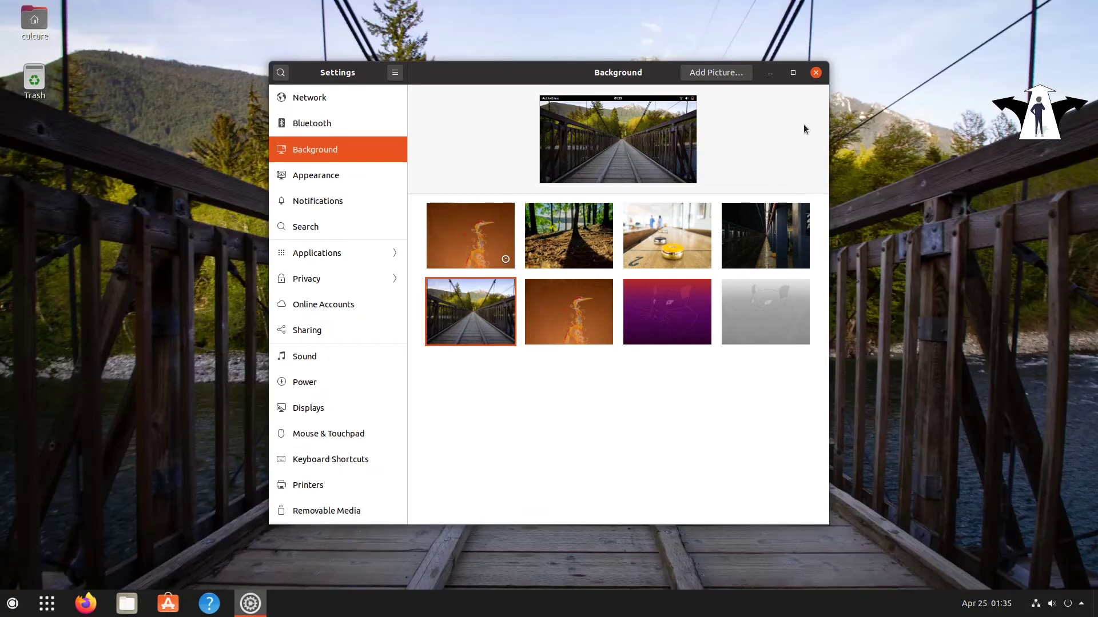
pyautogui.click(817, 73)
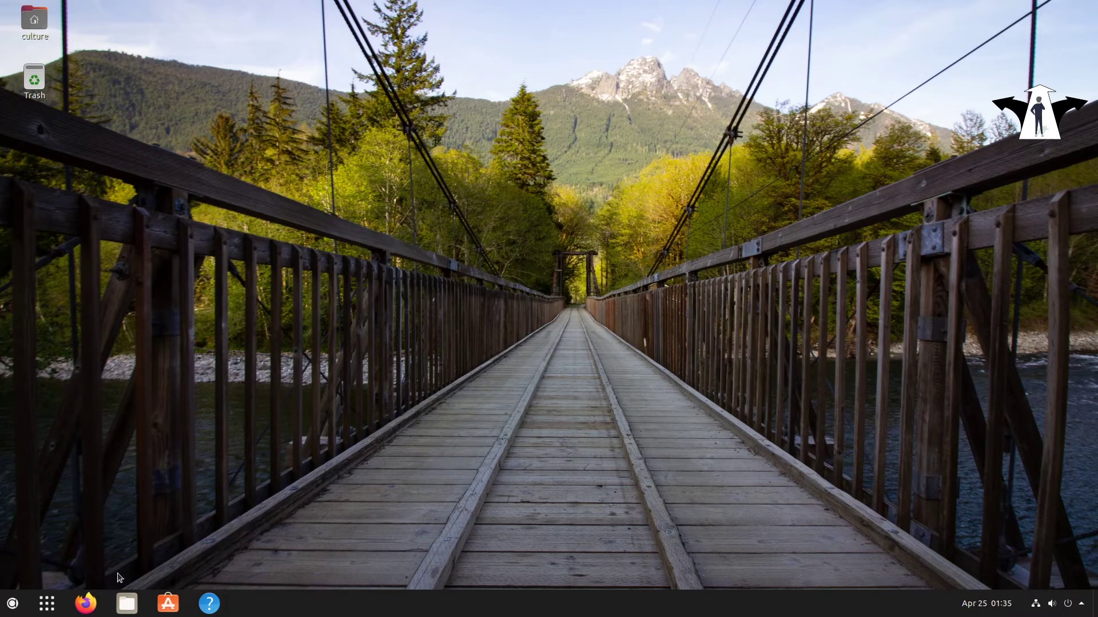
# - Launch Tweaks from the start menu and go to its Extensions page
pyautogui.click(12, 604)
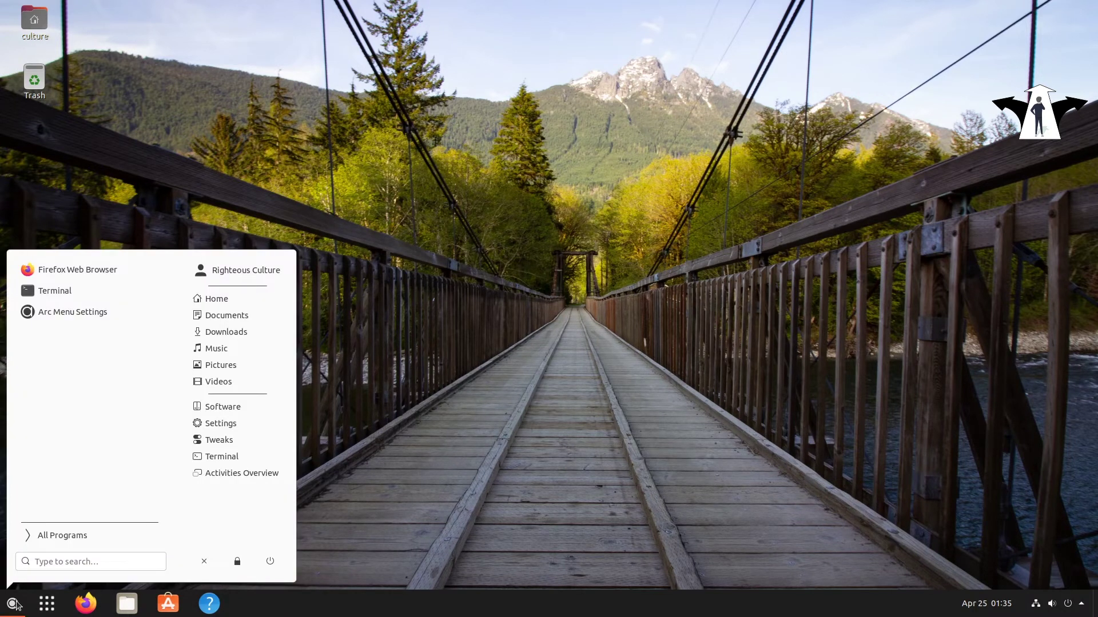
pyautogui.click(230, 442)
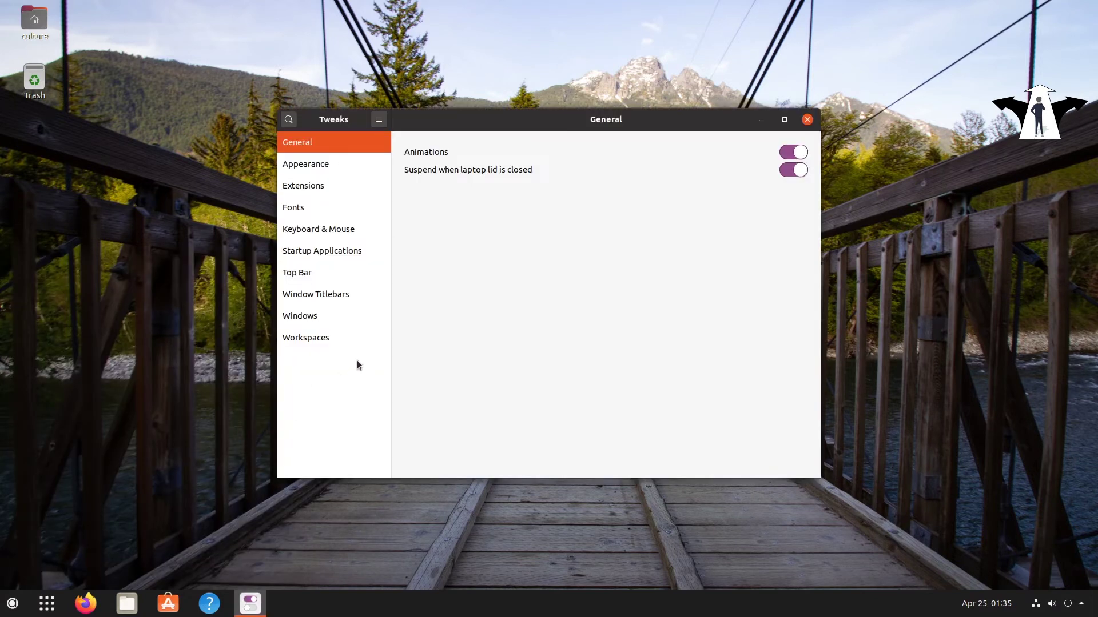
pyautogui.click(318, 167)
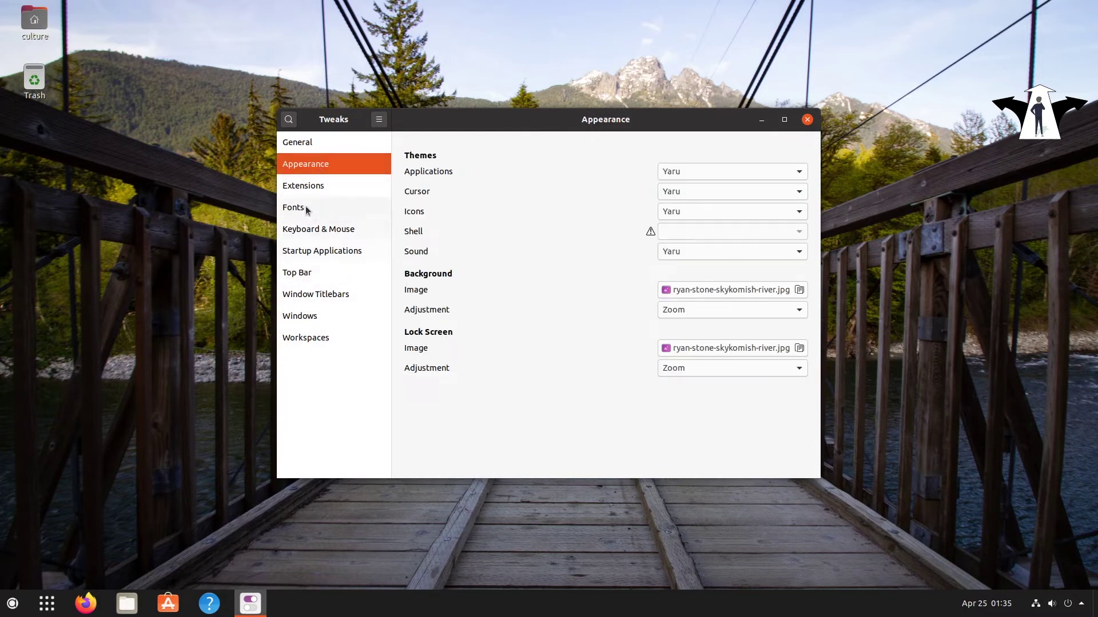
pyautogui.click(306, 189)
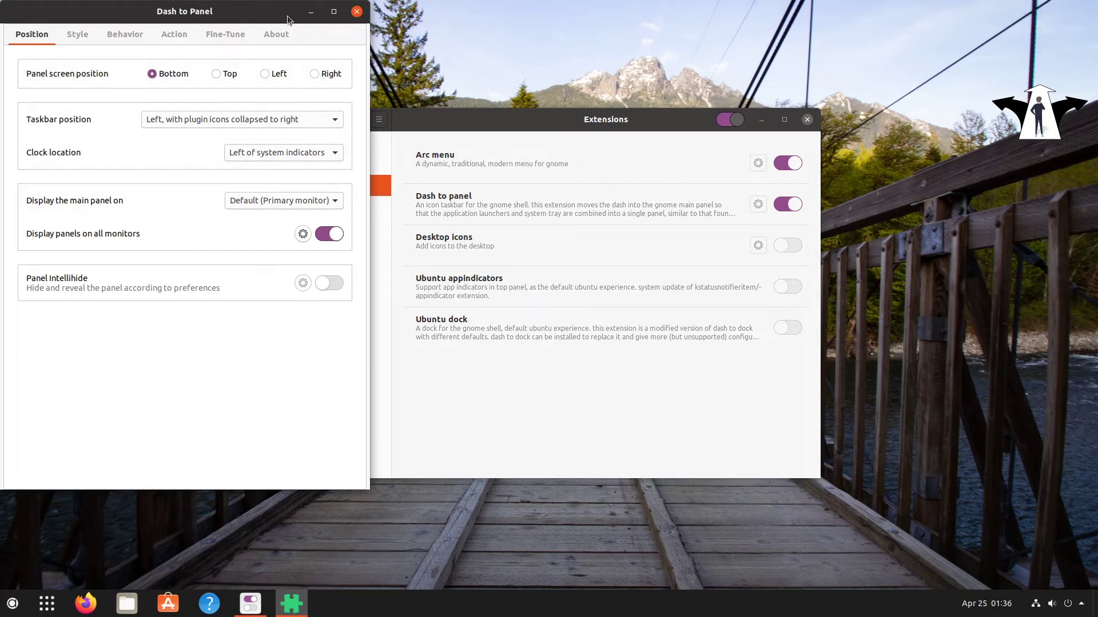
# - On Dash to Panel's Style tab, enable the panel background opacity override at 40%
pyautogui.moveTo(268, 18); pyautogui.dragTo(395, 29)
pyautogui.click(213, 47)
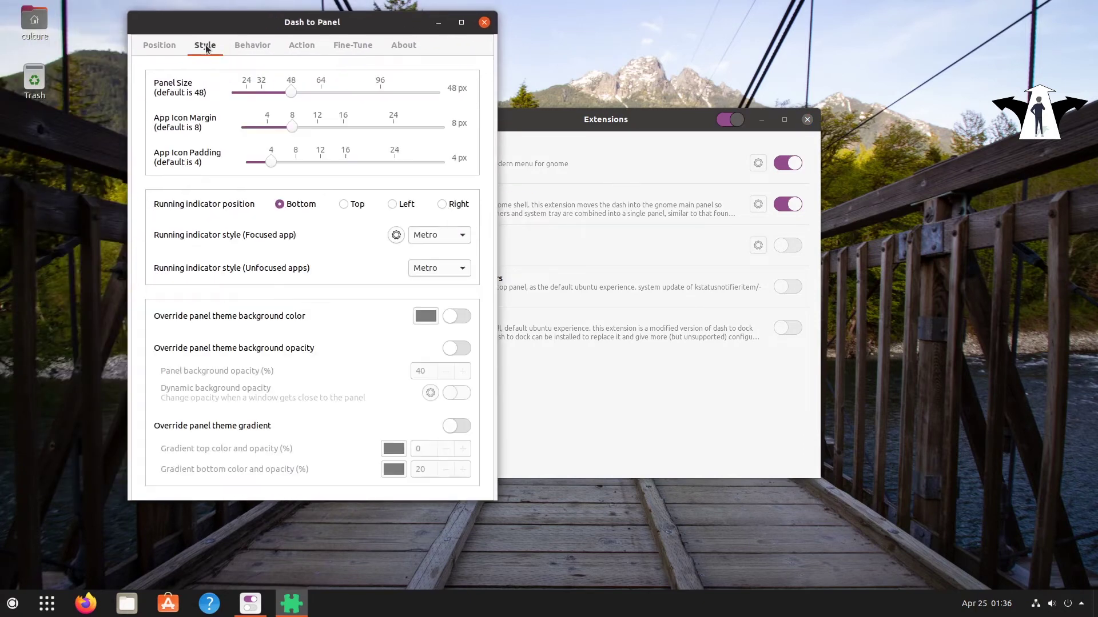
pyautogui.click(458, 350)
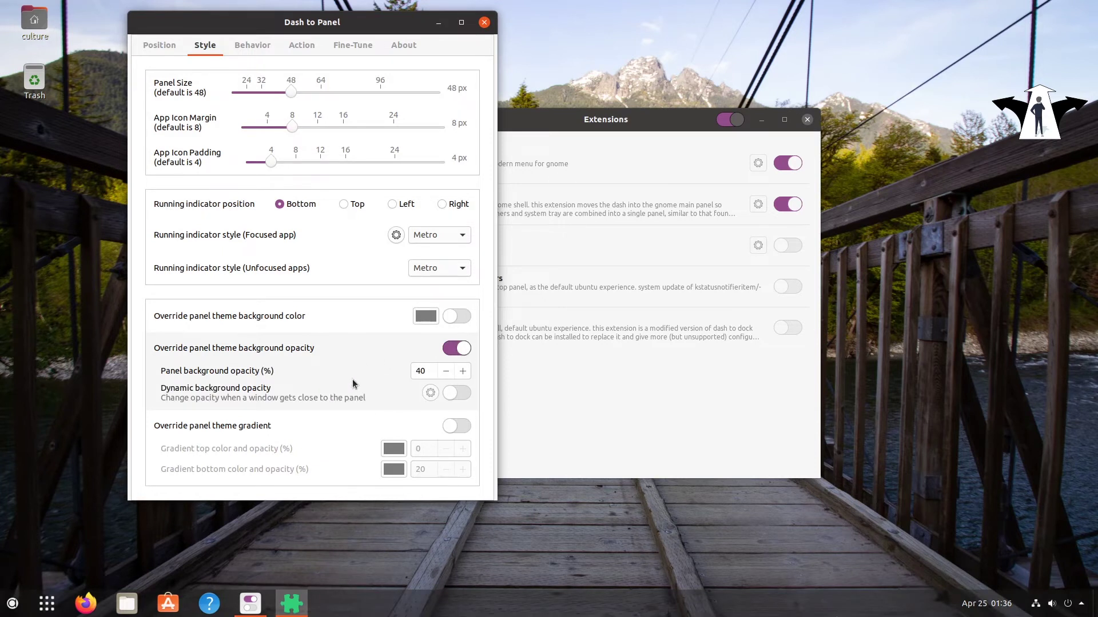
pyautogui.click(484, 23)
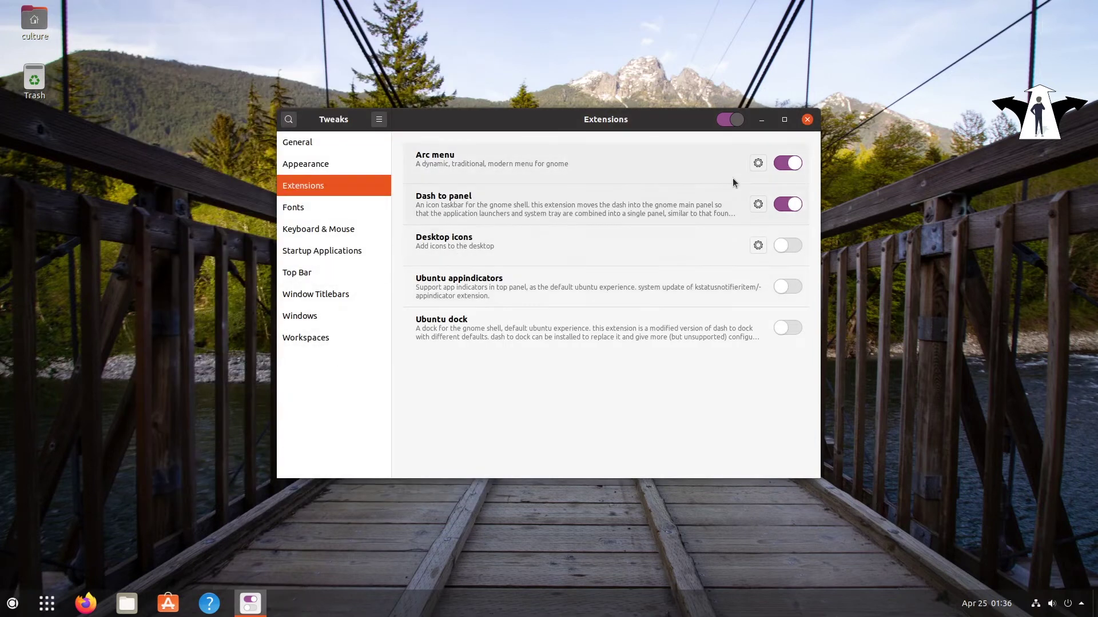
# - In Arc Menu's Appearance icon settings, choose the Octo Maze icon and size it to 32 px
pyautogui.click(758, 164)
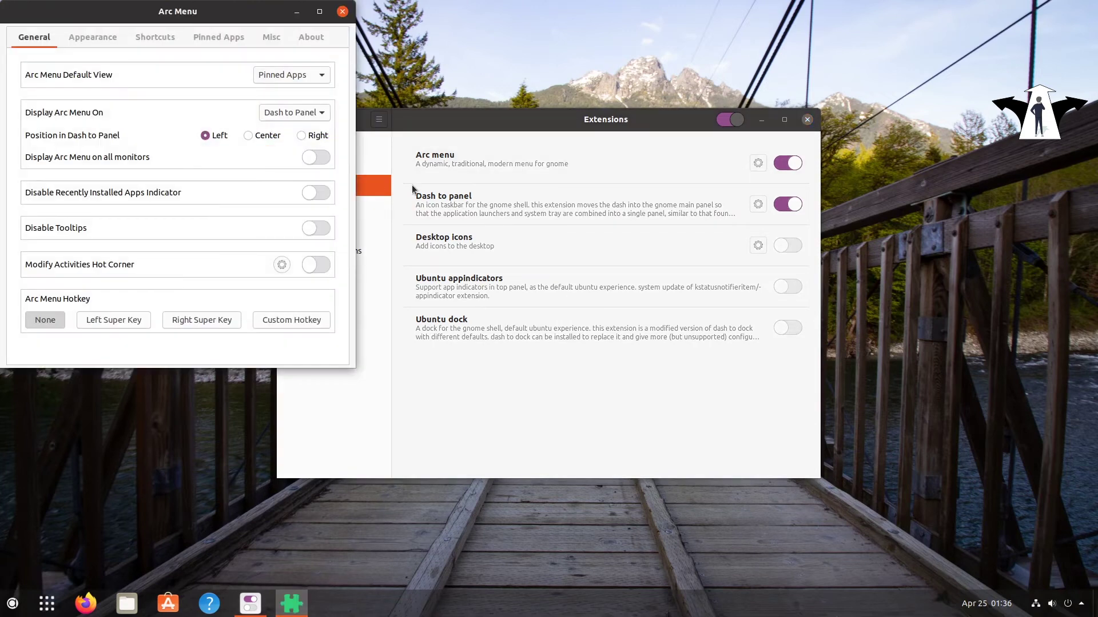
pyautogui.moveTo(253, 15); pyautogui.dragTo(394, 63)
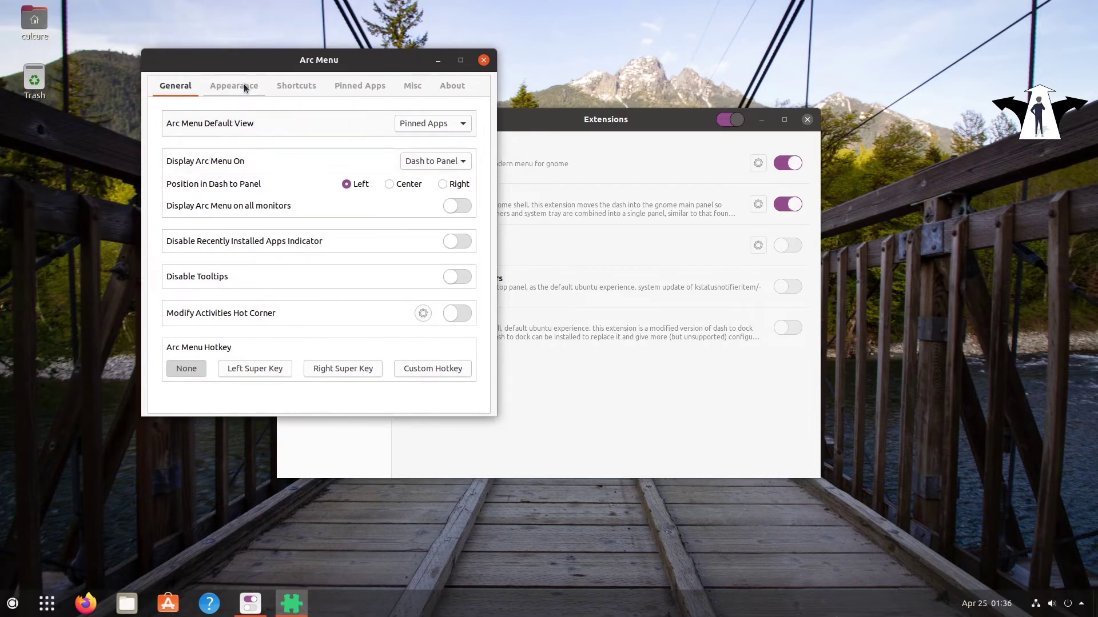
pyautogui.click(239, 85)
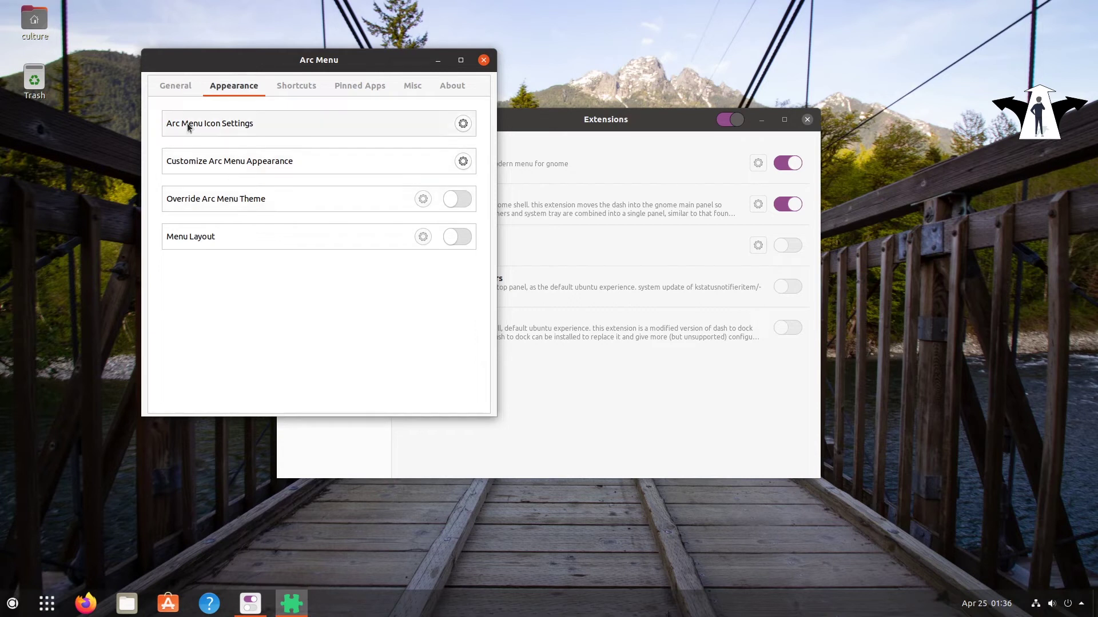
pyautogui.click(463, 124)
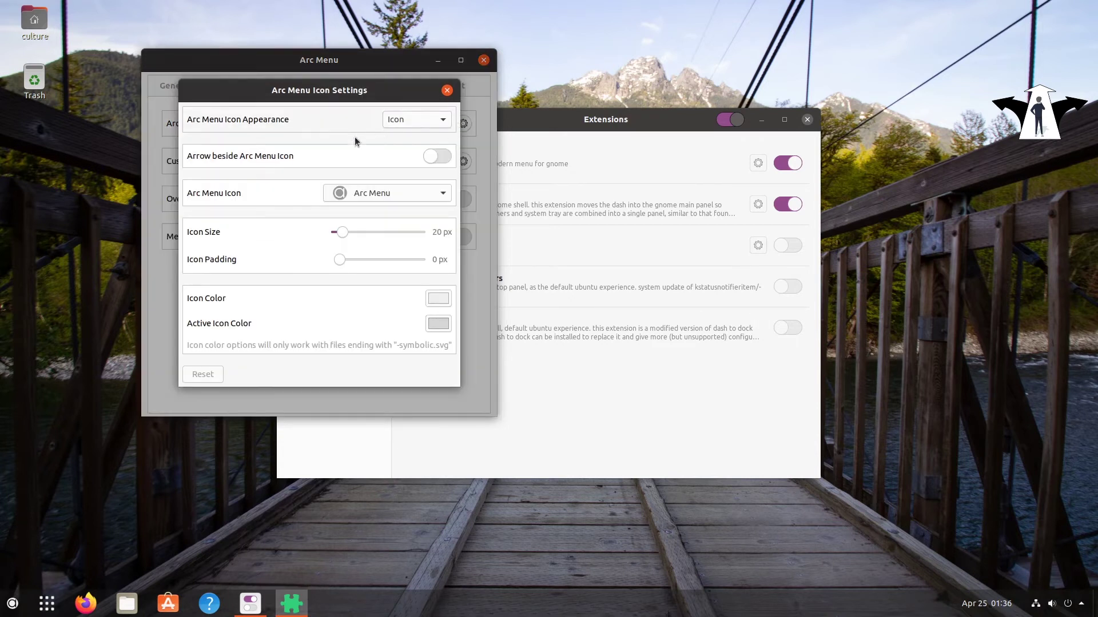
pyautogui.click(431, 194)
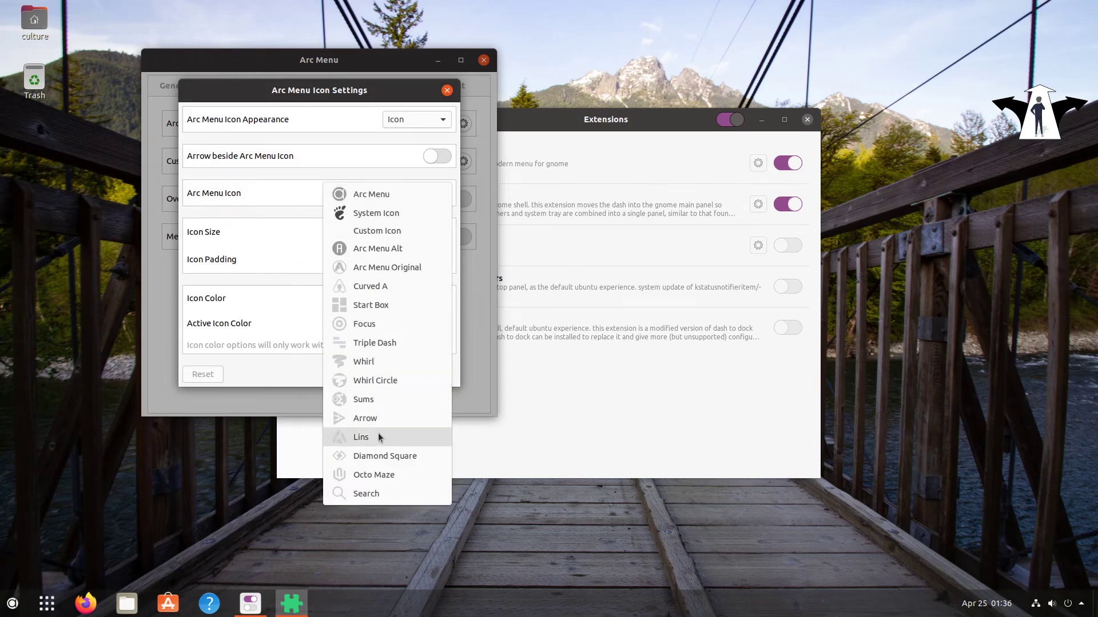
pyautogui.click(376, 476)
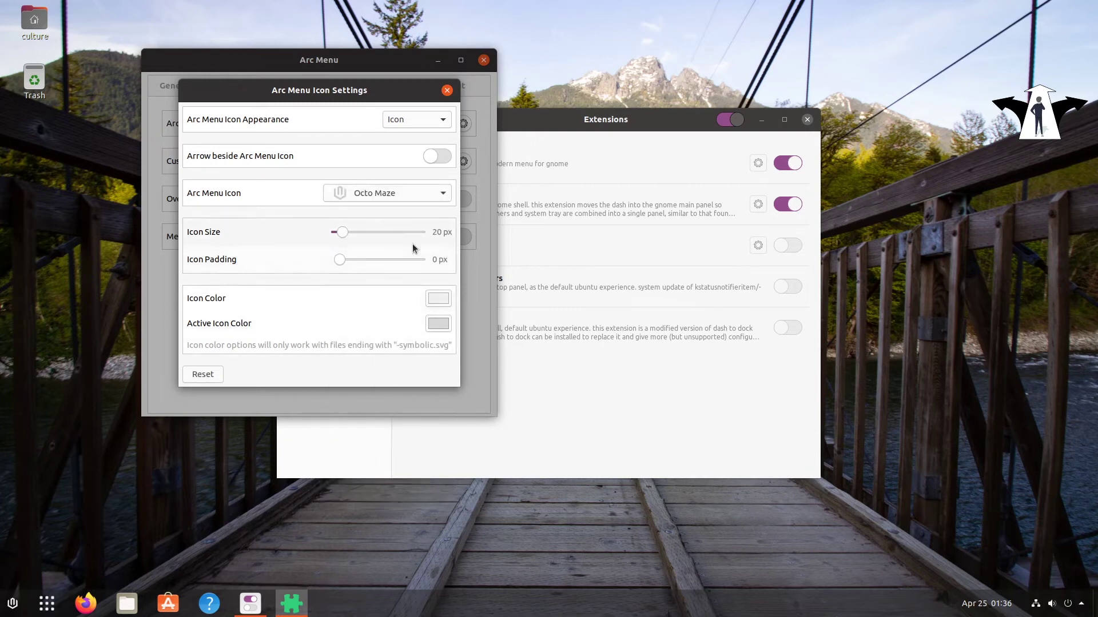
pyautogui.moveTo(344, 235); pyautogui.dragTo(365, 231)
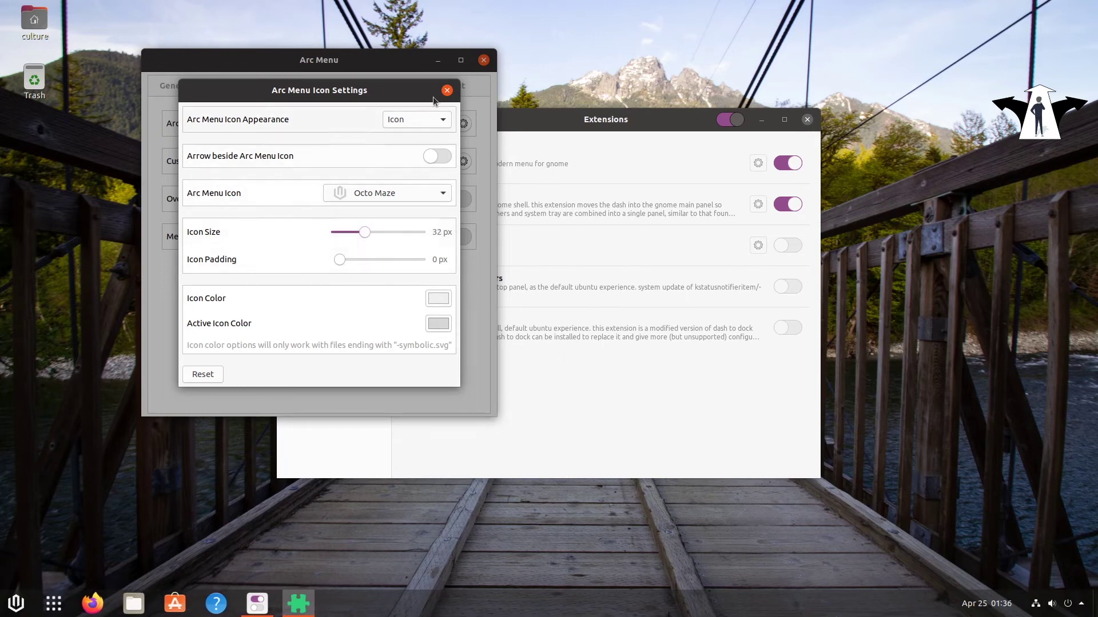
pyautogui.click(446, 91)
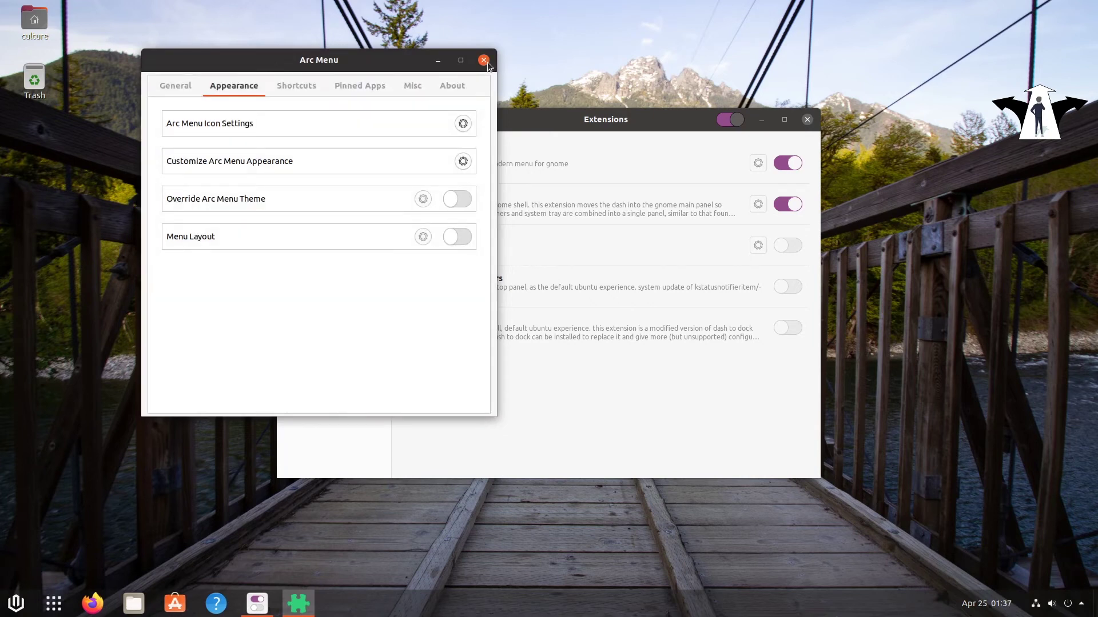
pyautogui.click(486, 61)
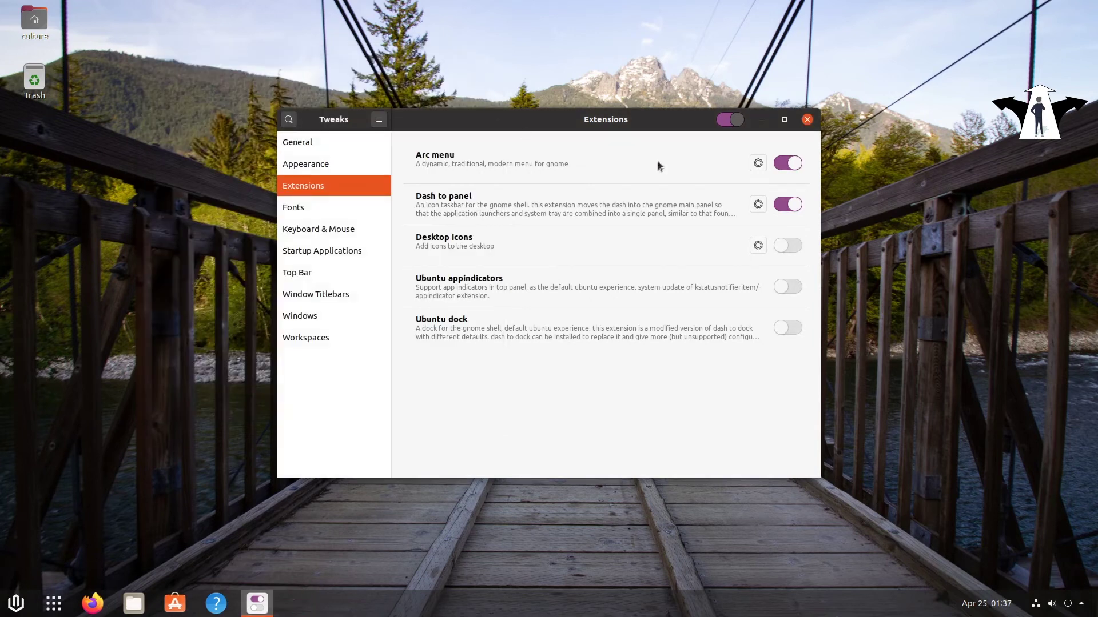
# - Close Tweaks and browse the Arc Menu's All Programs categories
pyautogui.click(807, 120)
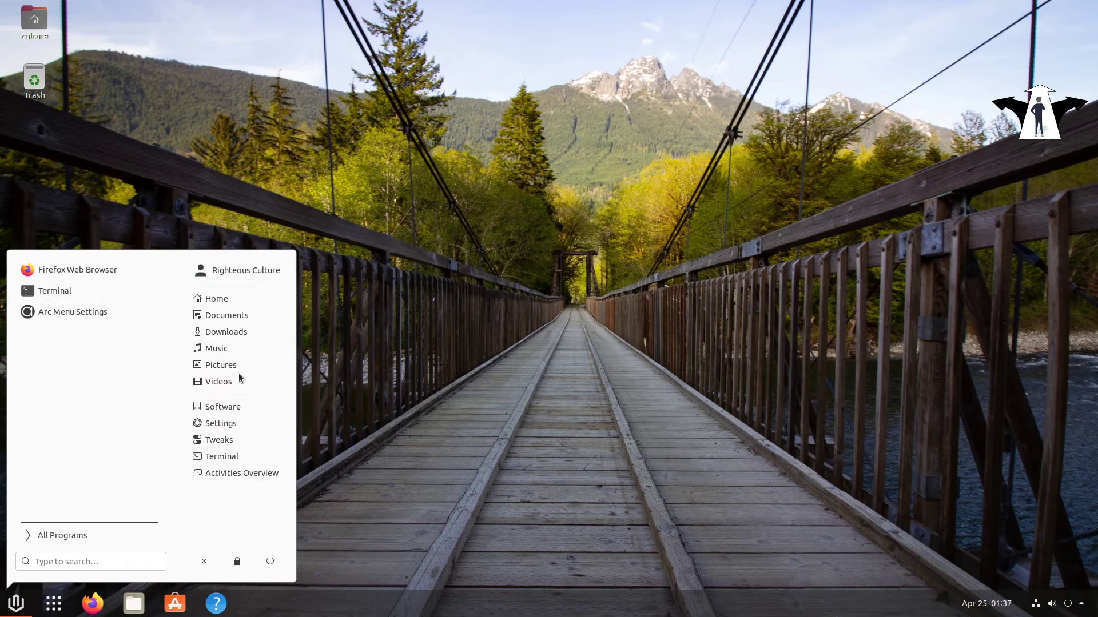
pyautogui.click(397, 386)
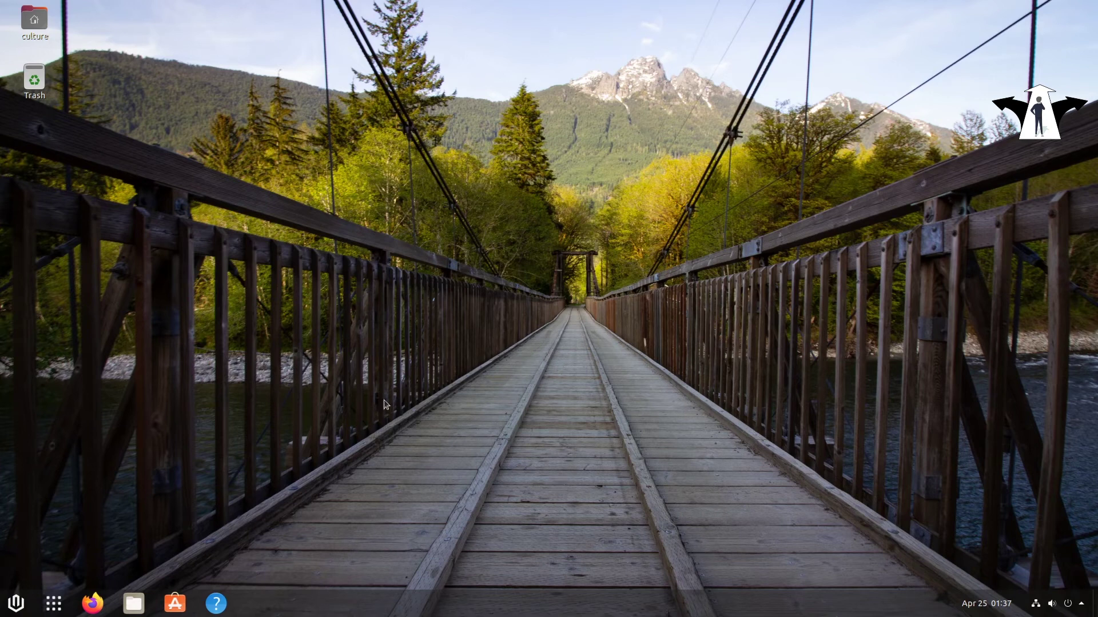
pyautogui.click(17, 604)
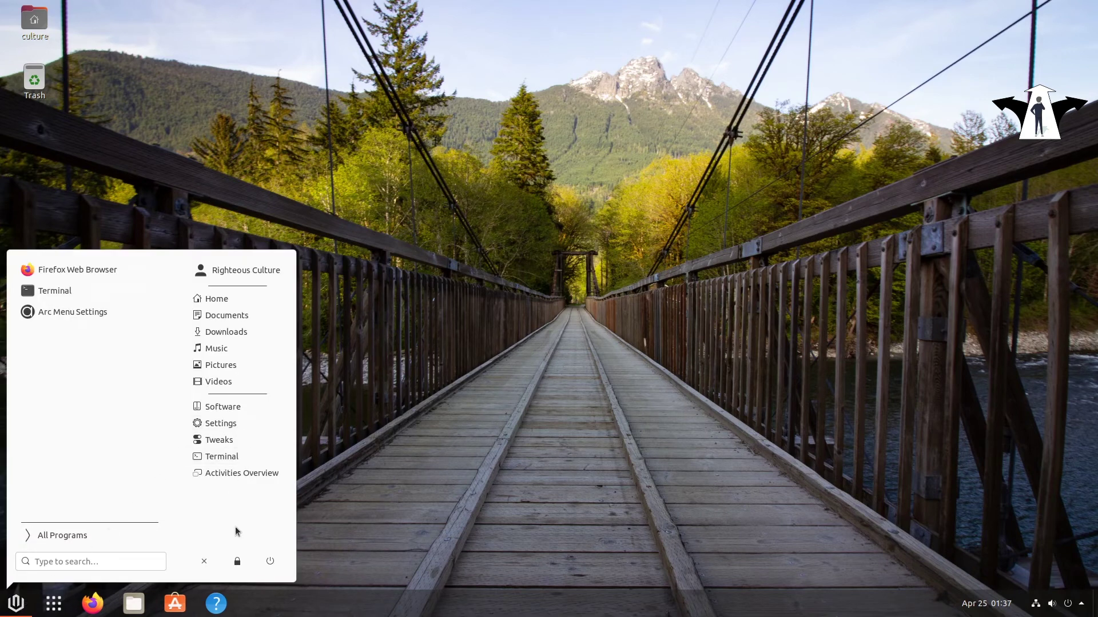
pyautogui.click(39, 539)
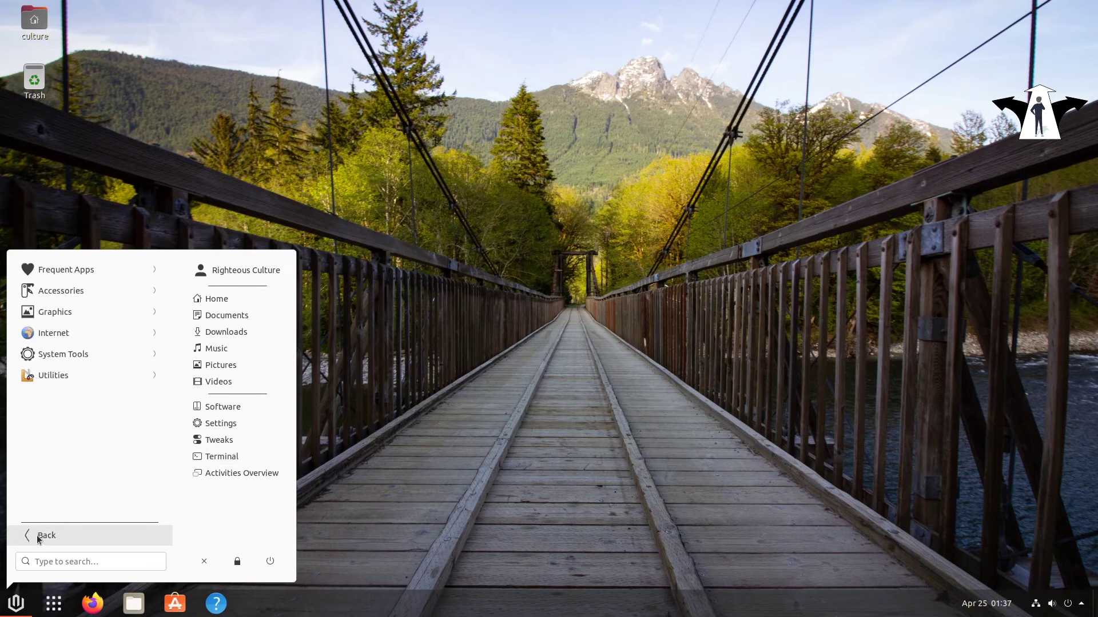
pyautogui.click(390, 425)
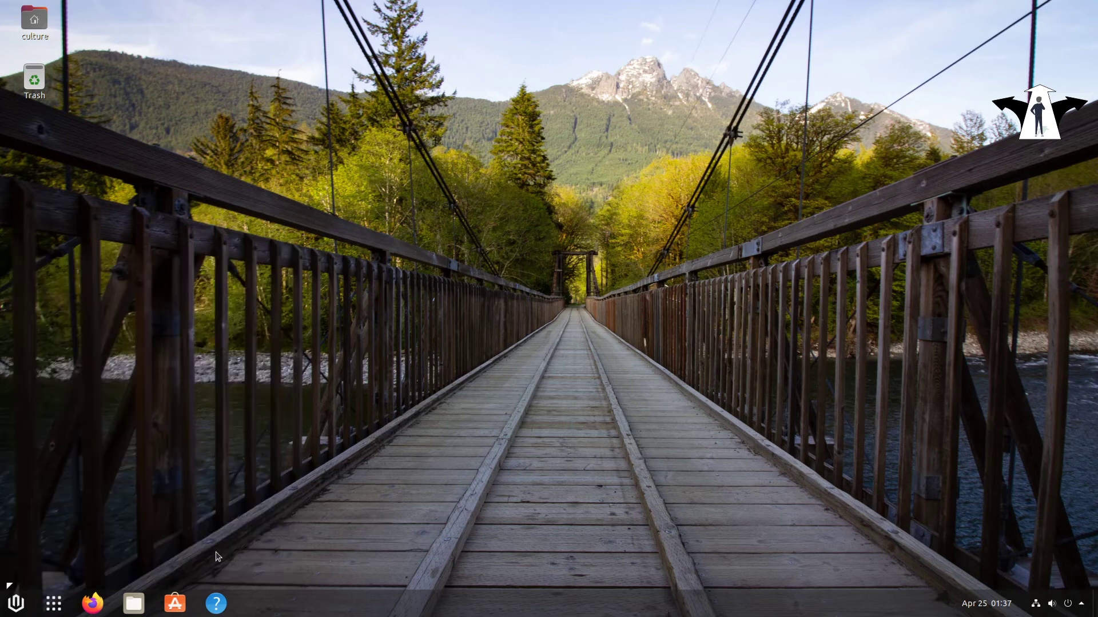
# - Reopen the Arc Menu a couple of times and relaunch Tweaks from it
pyautogui.click(19, 604)
pyautogui.click(347, 508)
pyautogui.click(16, 603)
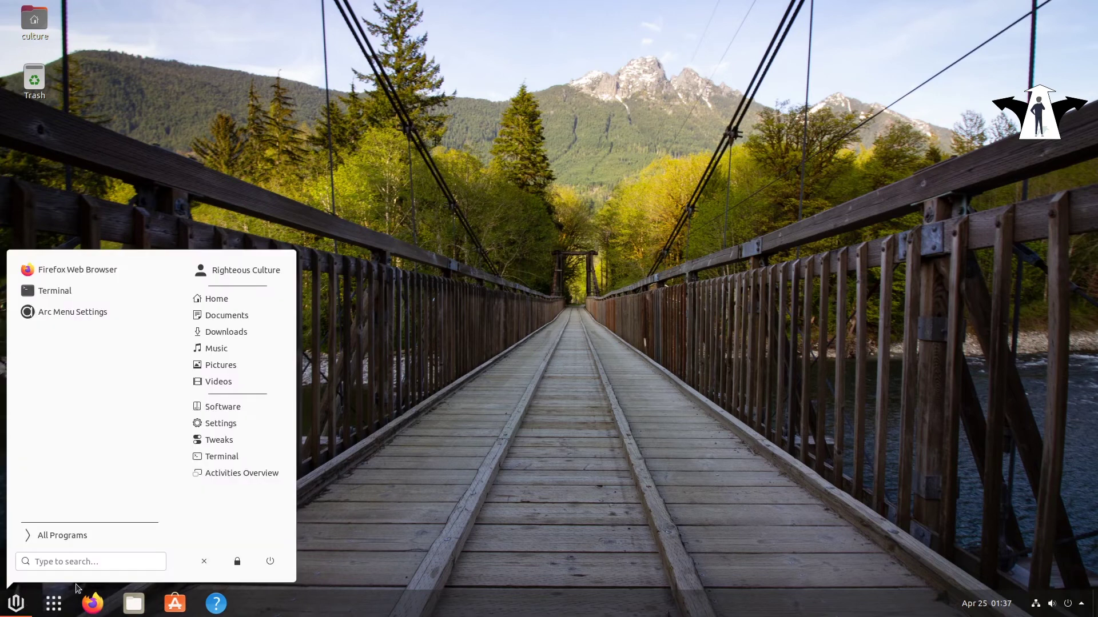
pyautogui.click(236, 441)
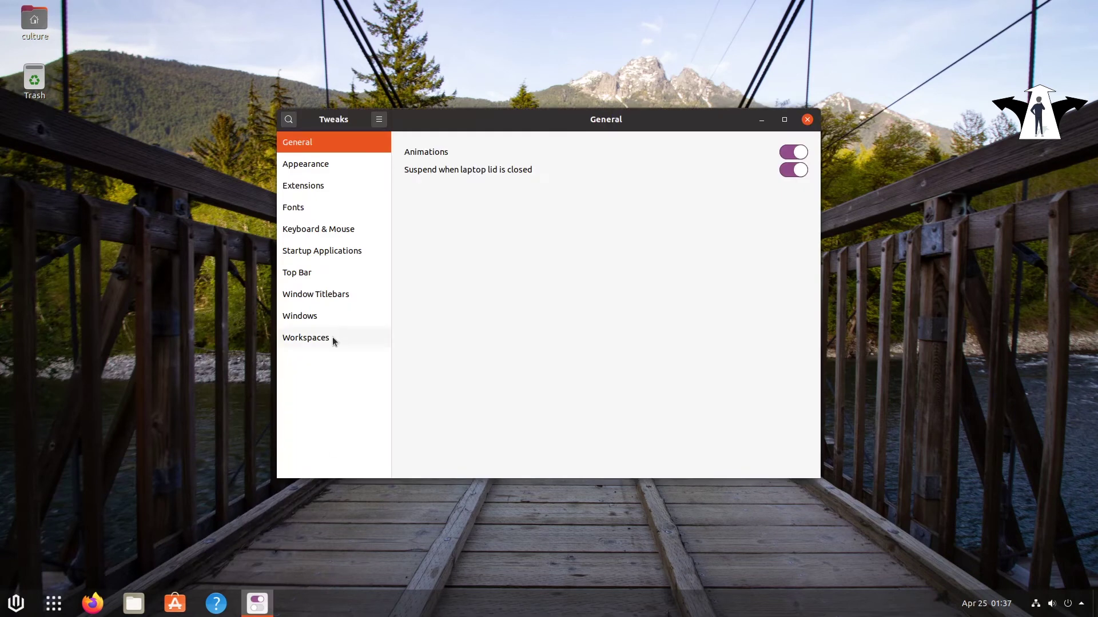
# - Set the Applications theme to Adwaita-dark on the Appearance page, then view Extensions
pyautogui.click(311, 167)
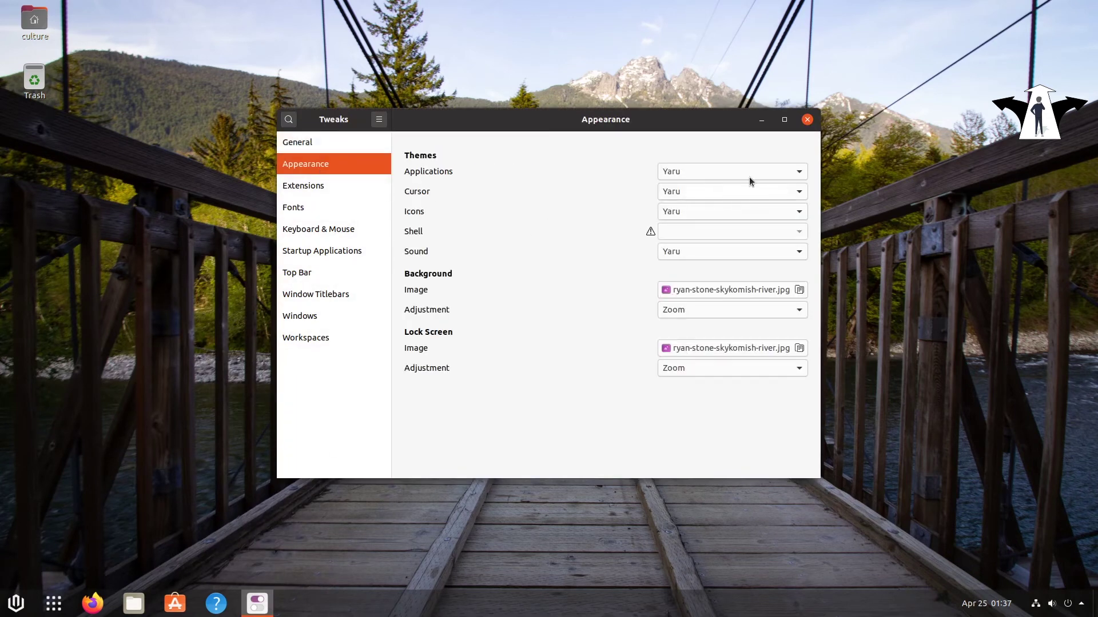
pyautogui.click(776, 172)
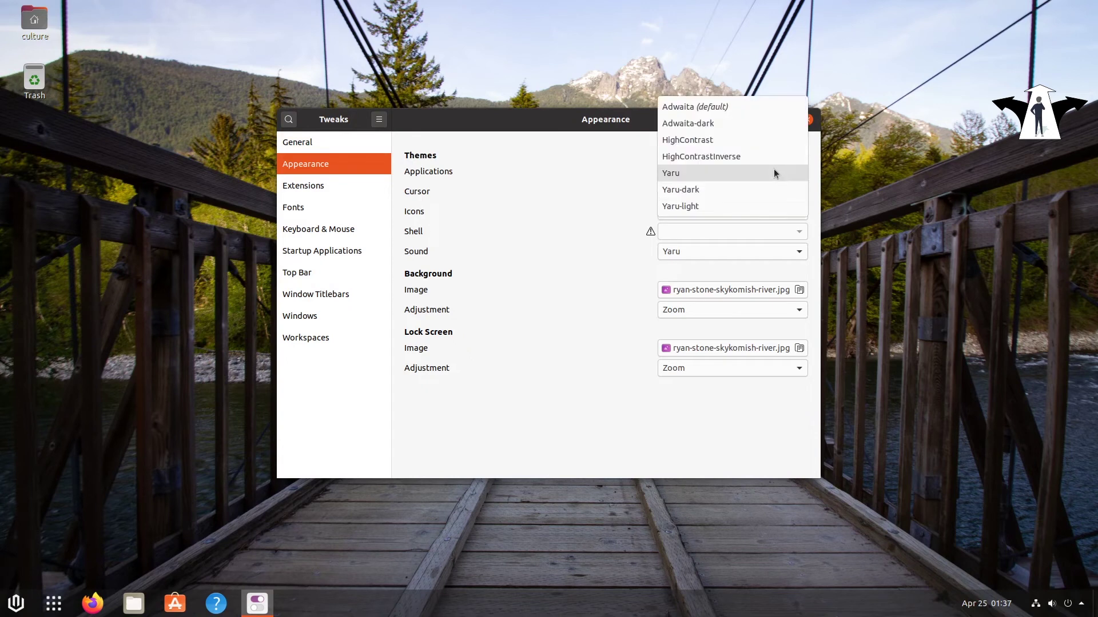
pyautogui.click(738, 108)
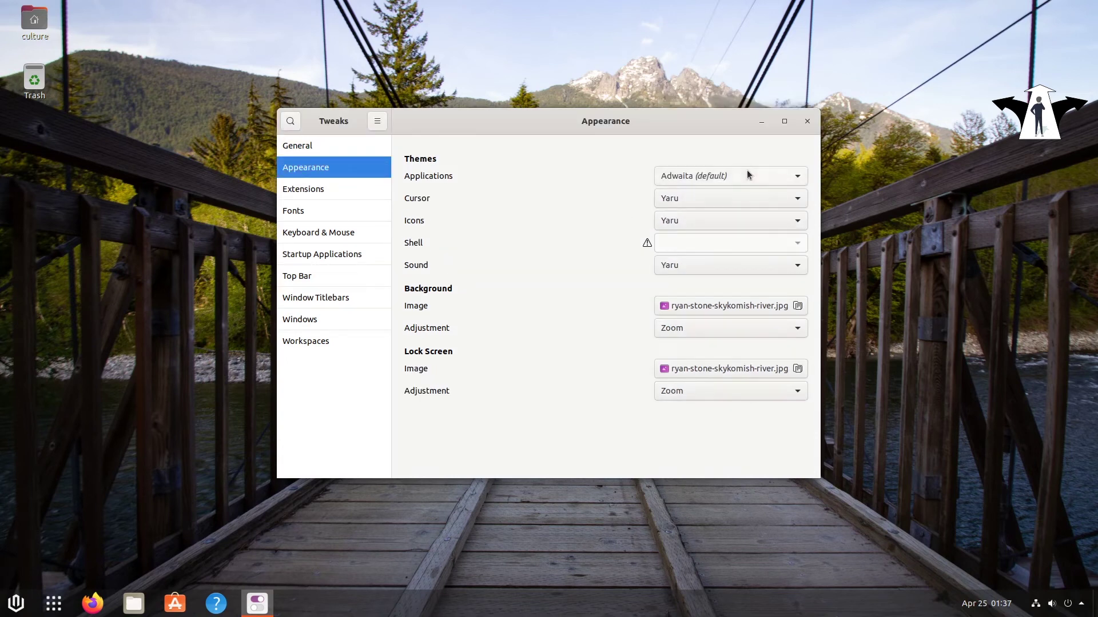
pyautogui.click(747, 171)
pyautogui.click(724, 190)
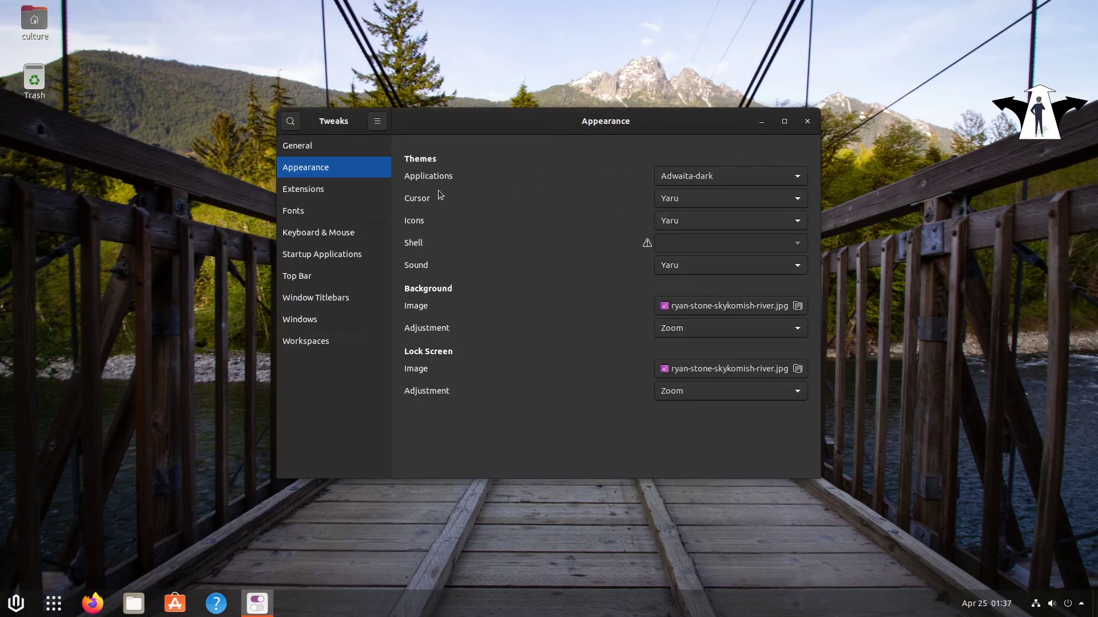
pyautogui.click(320, 193)
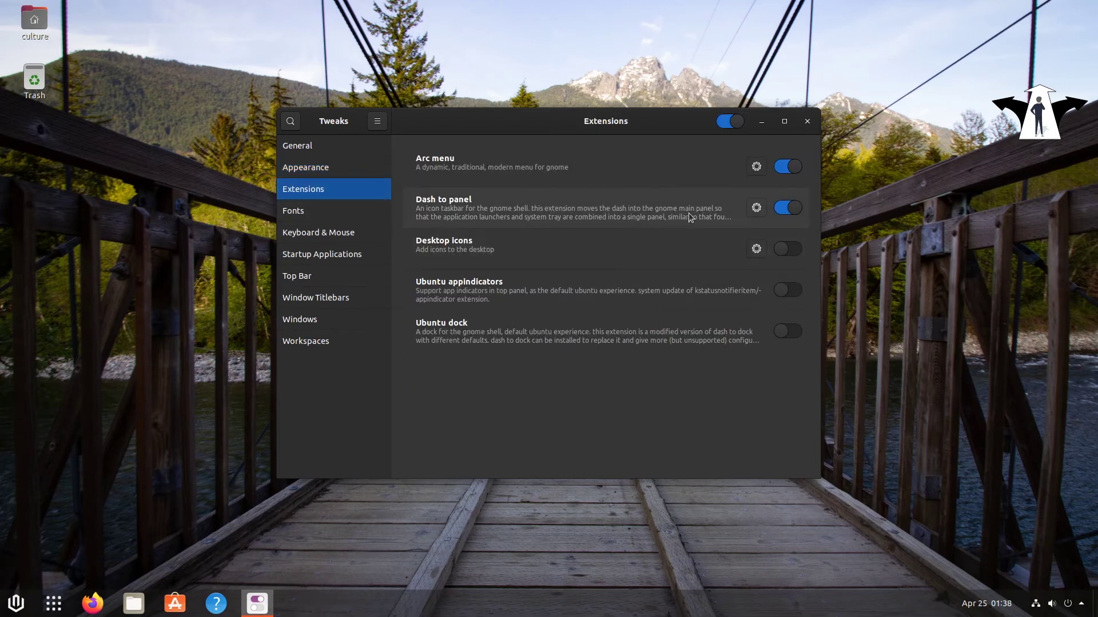
# - On Arc Menu's Appearance tab, try Override Arc Menu Theme, preview the menu, then switch it off
pyautogui.click(756, 167)
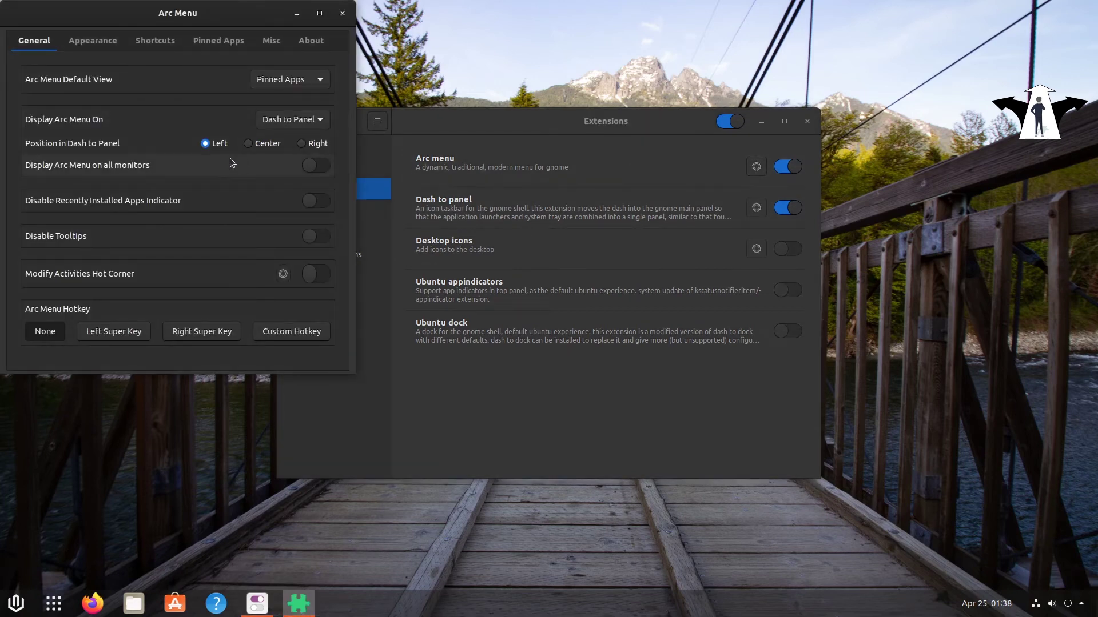
pyautogui.click(108, 41)
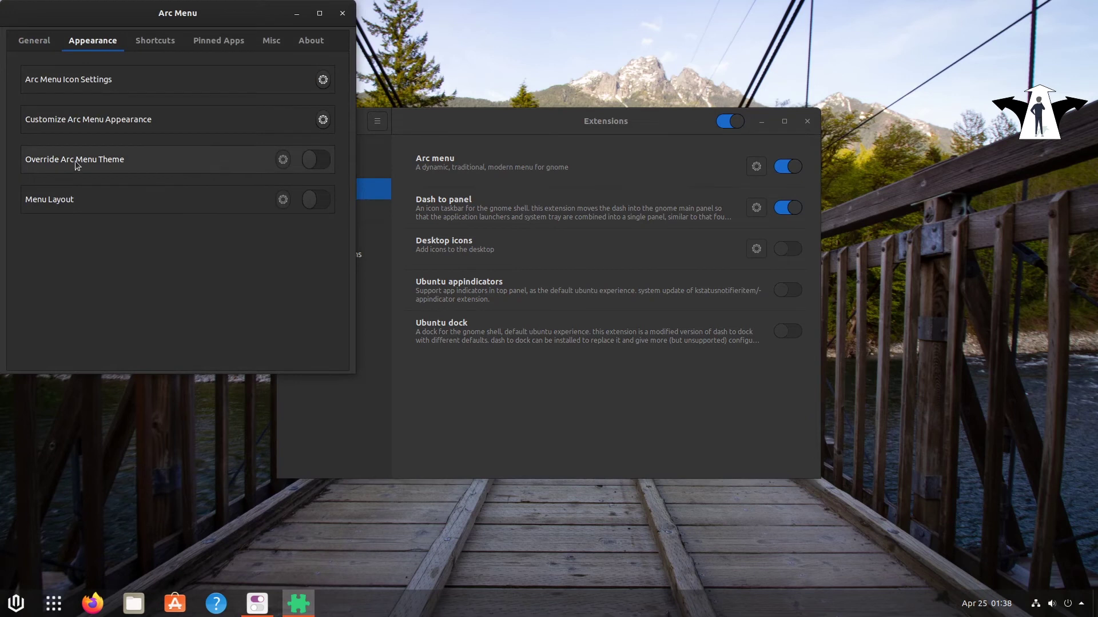
pyautogui.click(321, 161)
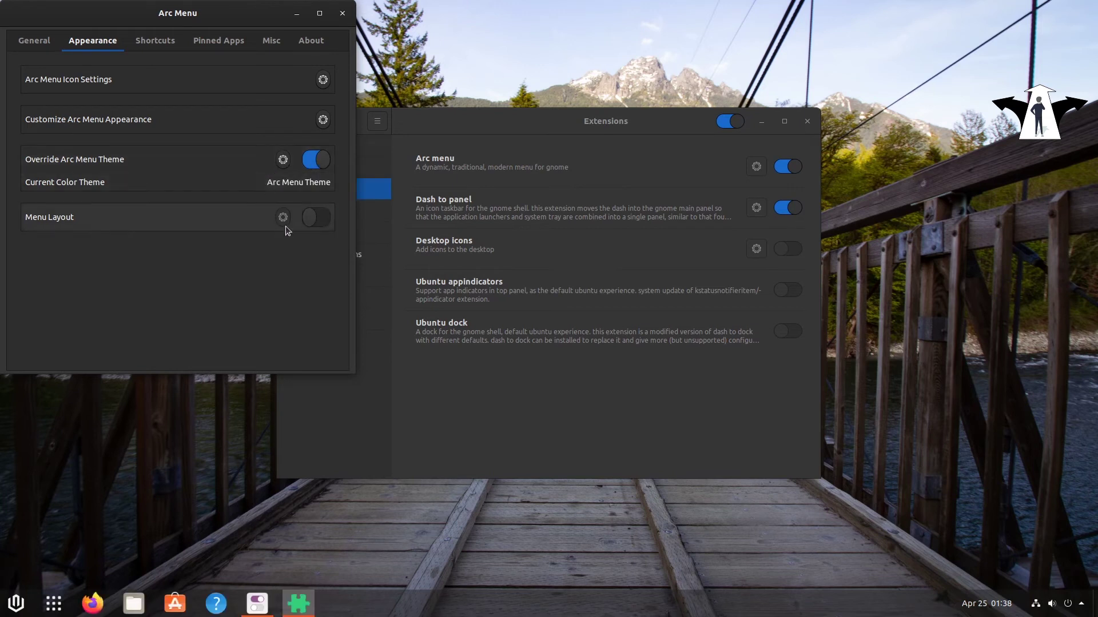
pyautogui.click(283, 160)
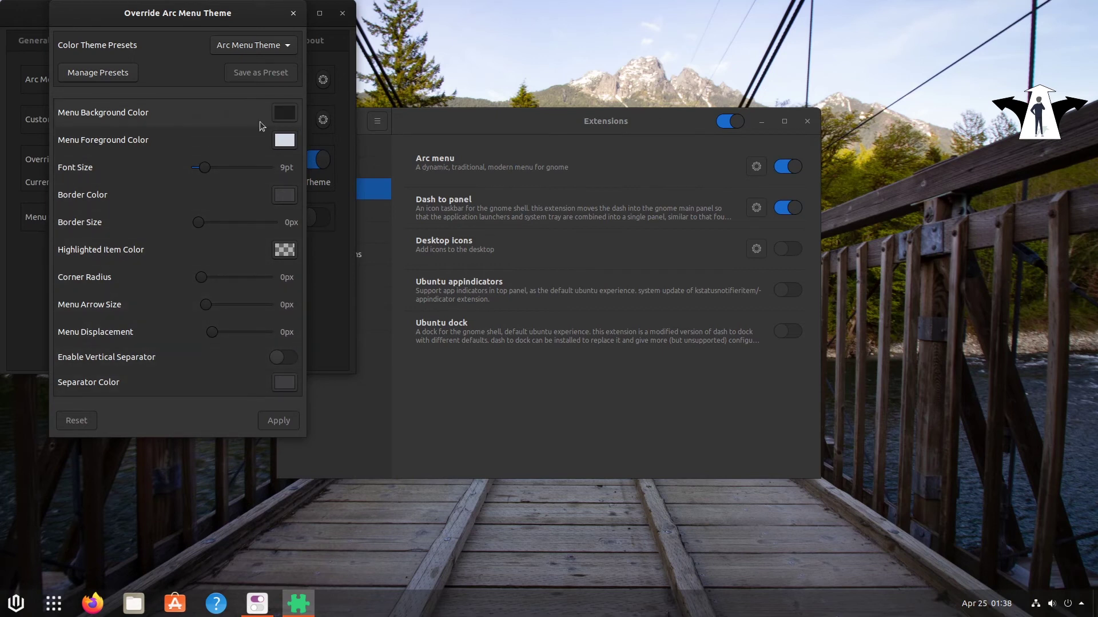
pyautogui.click(17, 603)
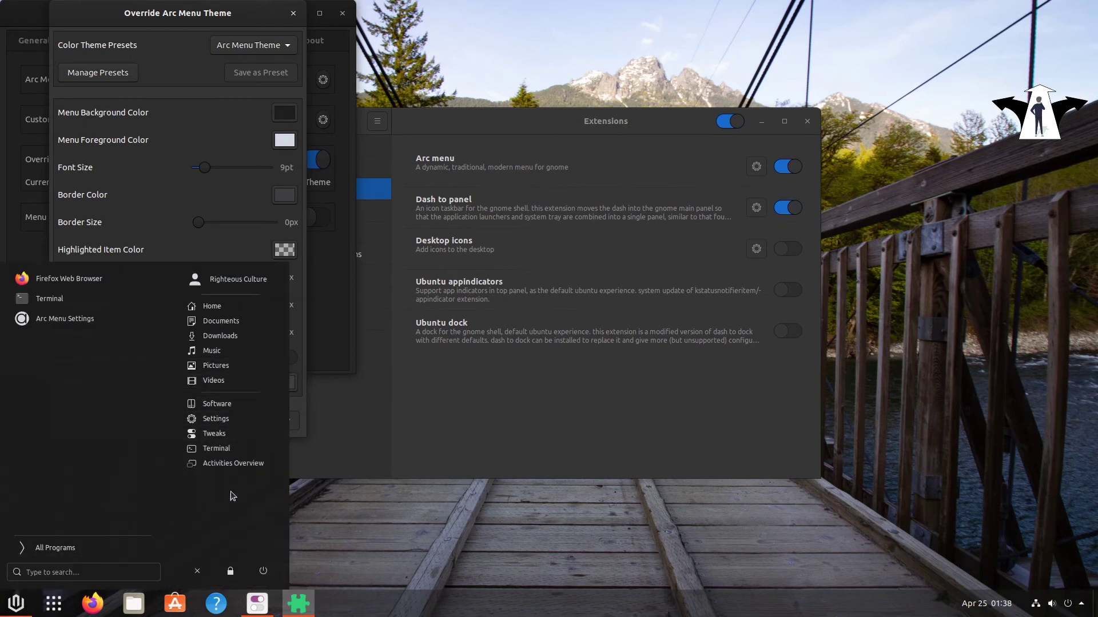
pyautogui.click(172, 24)
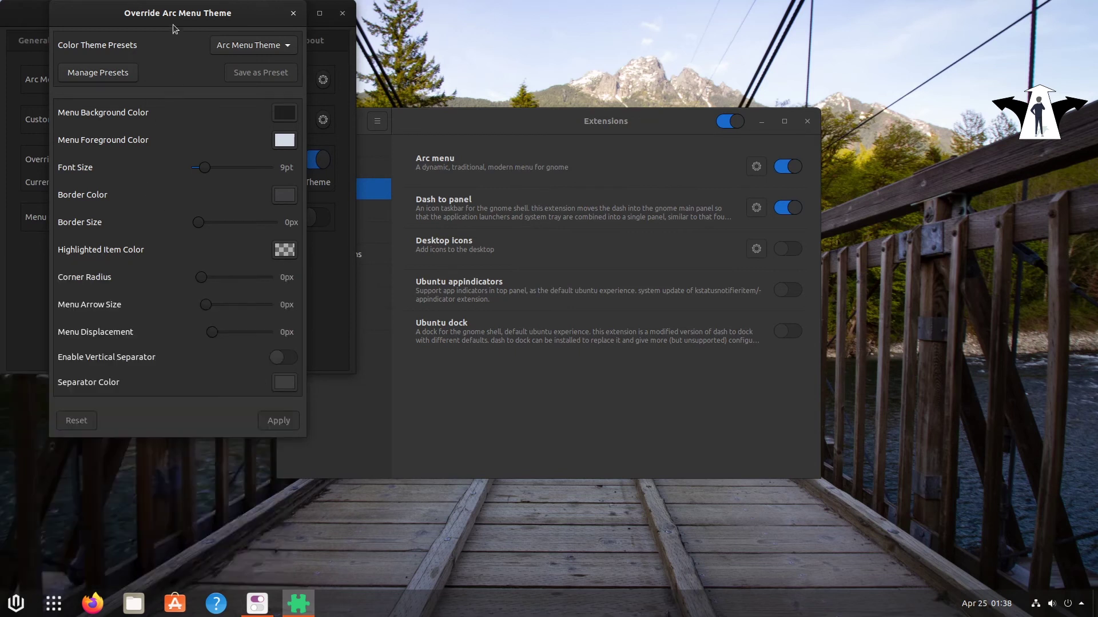
pyautogui.click(293, 12)
pyautogui.click(304, 163)
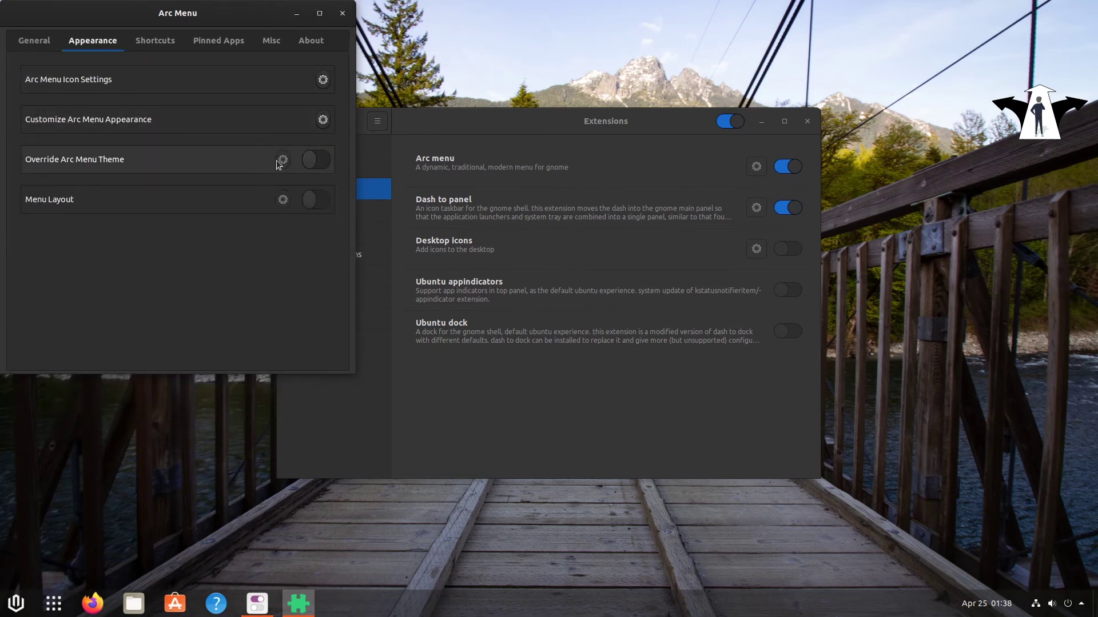
# - Enable the Arc Menu theme override, apply a Custom Theme with 11pt font, and check the menu
pyautogui.click(21, 612)
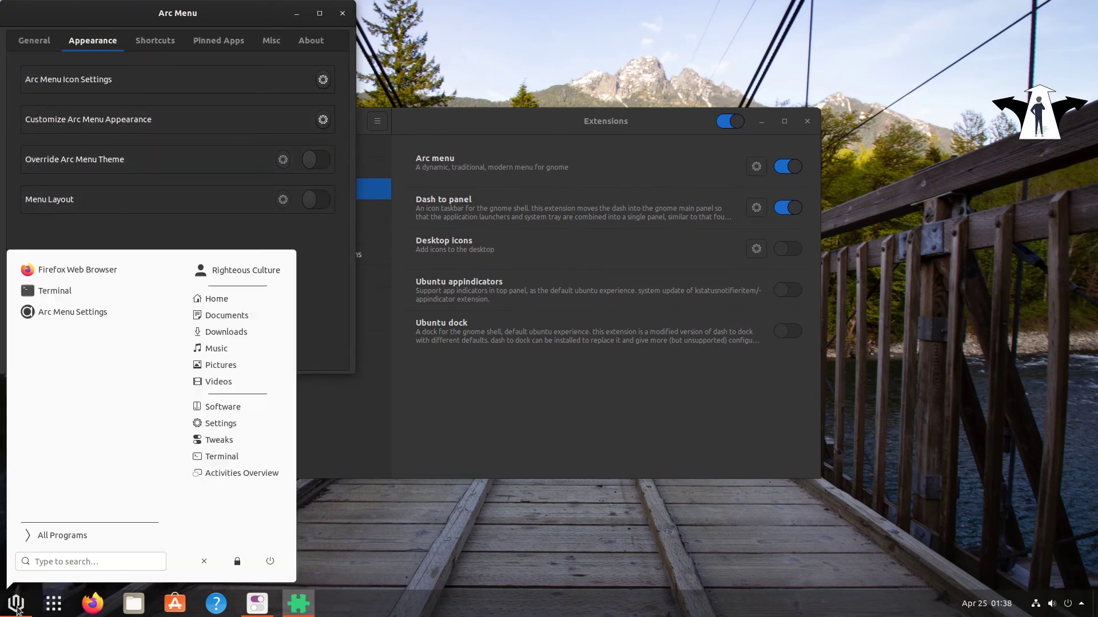
pyautogui.click(238, 121)
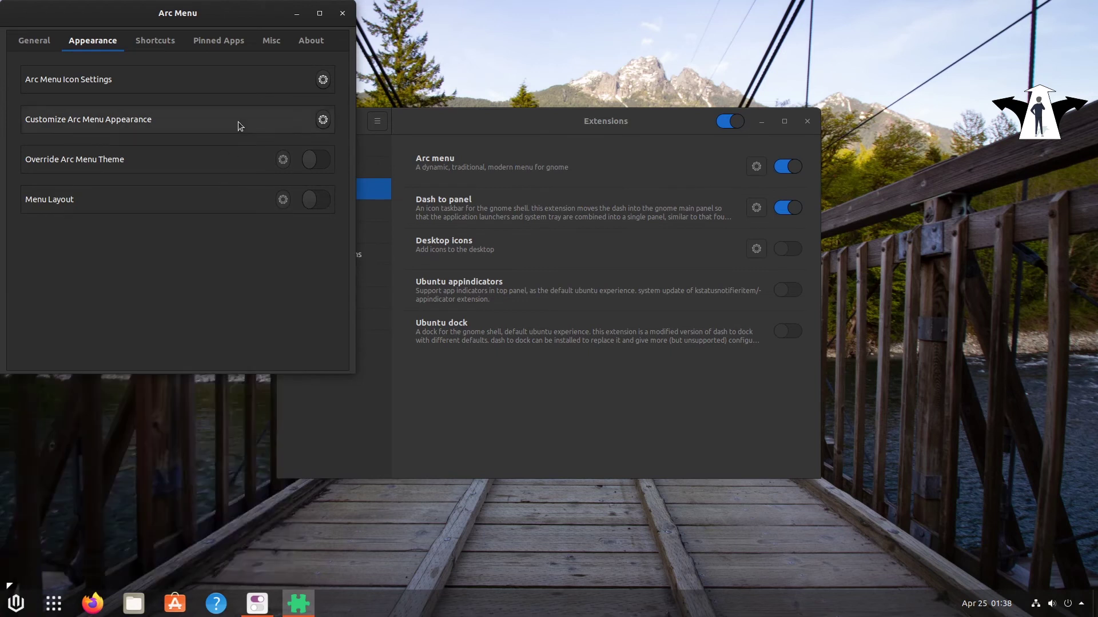
pyautogui.click(319, 161)
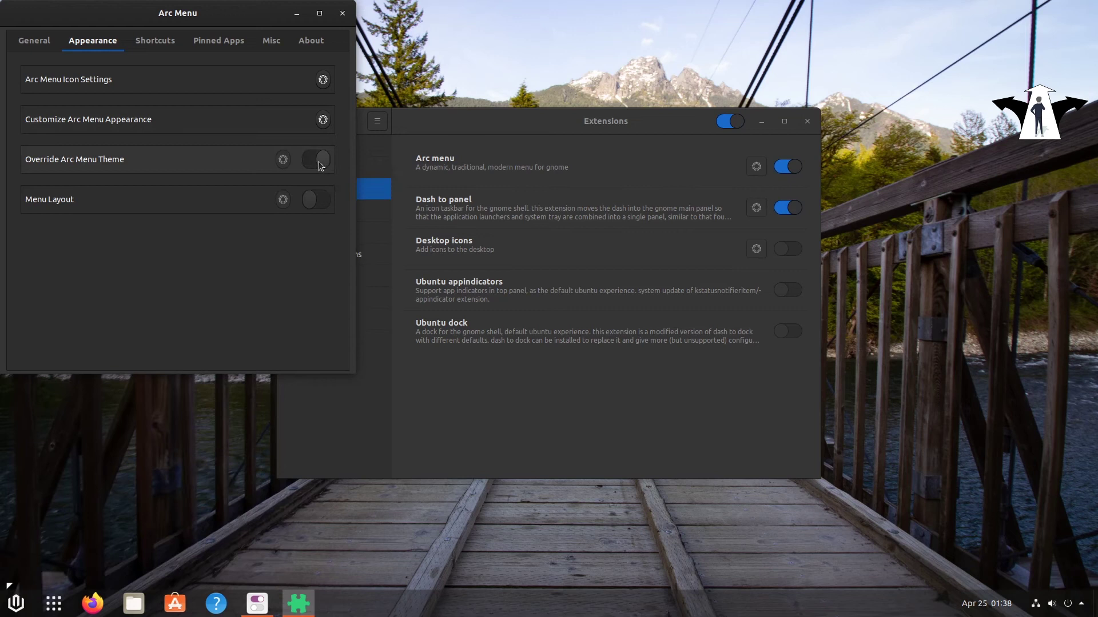
pyautogui.click(284, 160)
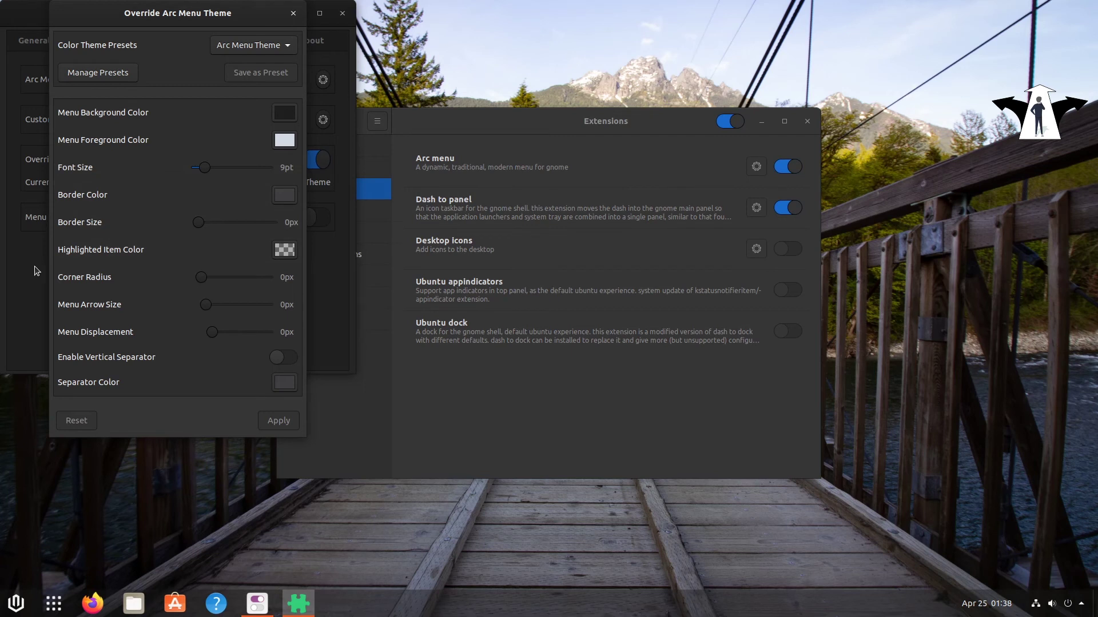
pyautogui.moveTo(207, 169); pyautogui.dragTo(232, 171)
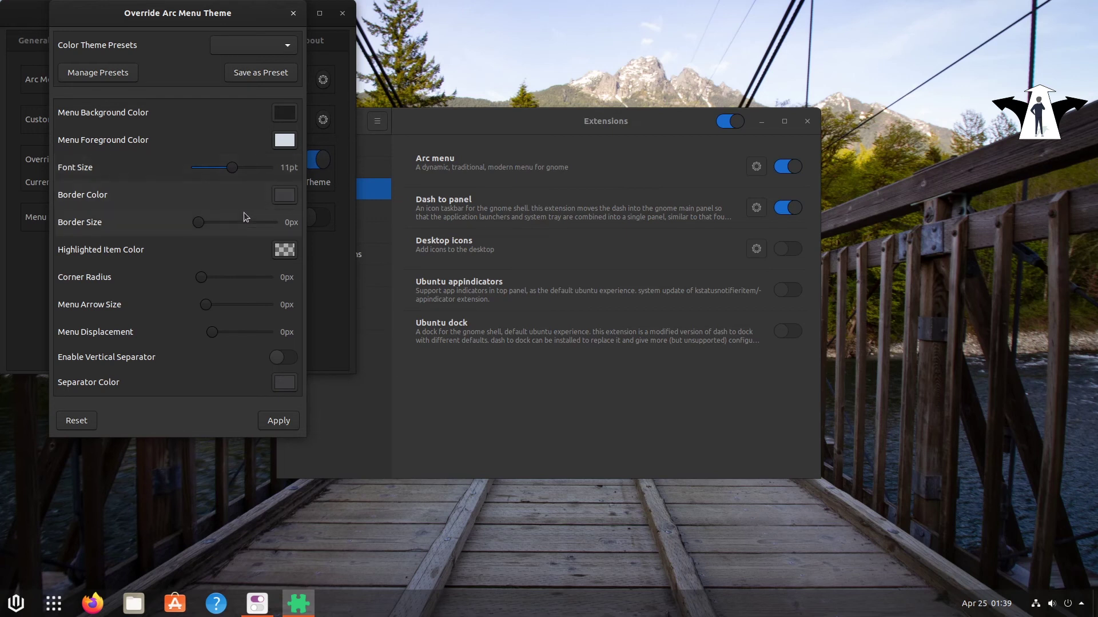
pyautogui.click(278, 421)
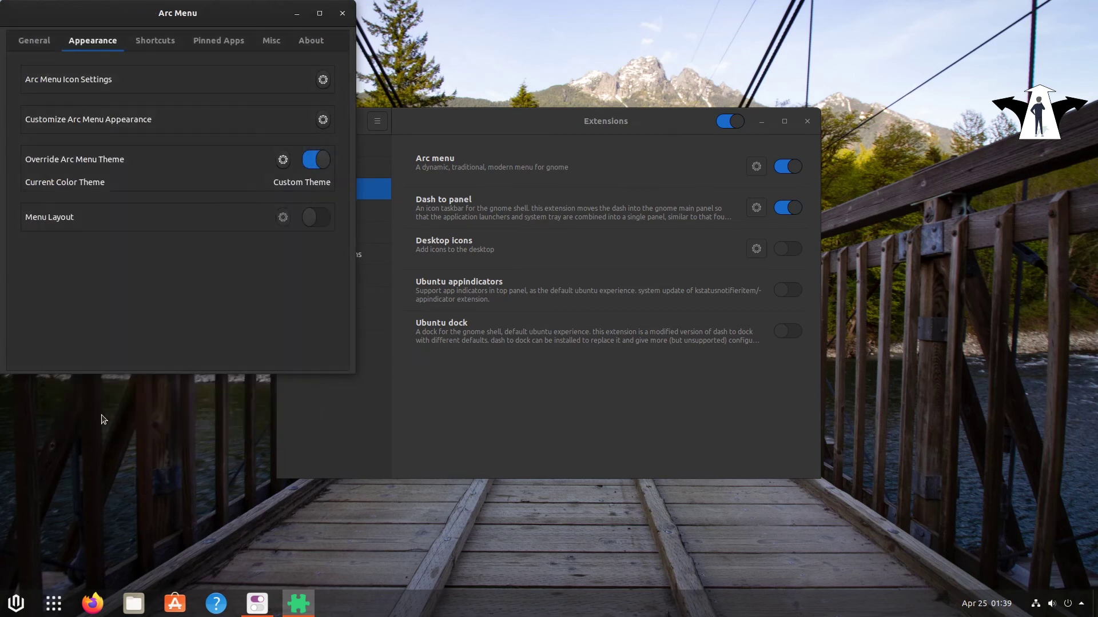
pyautogui.click(342, 13)
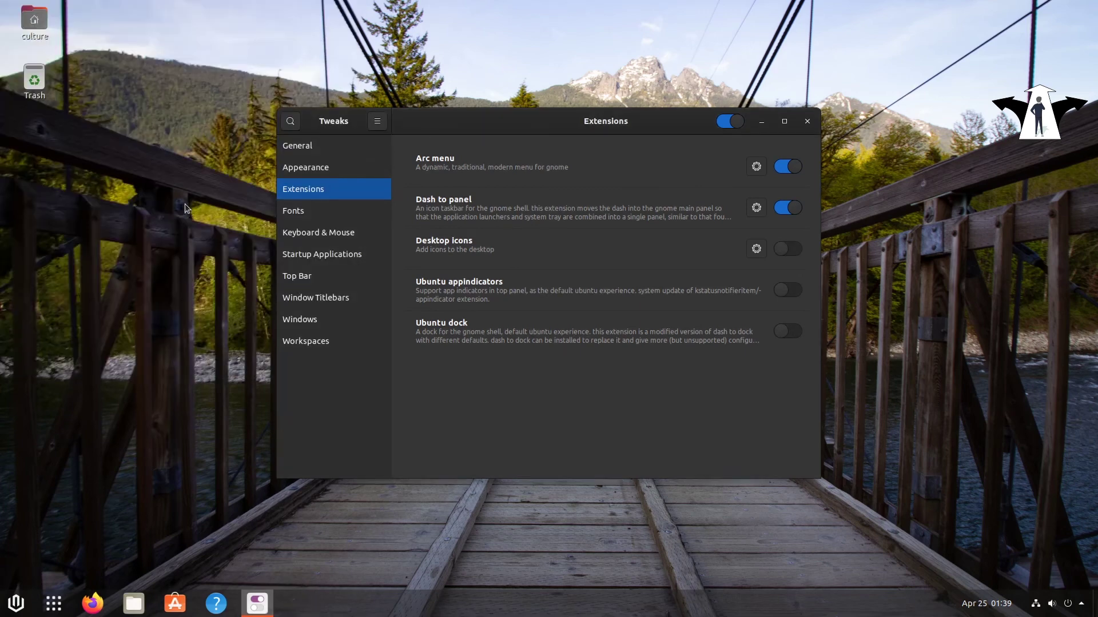
pyautogui.click(16, 603)
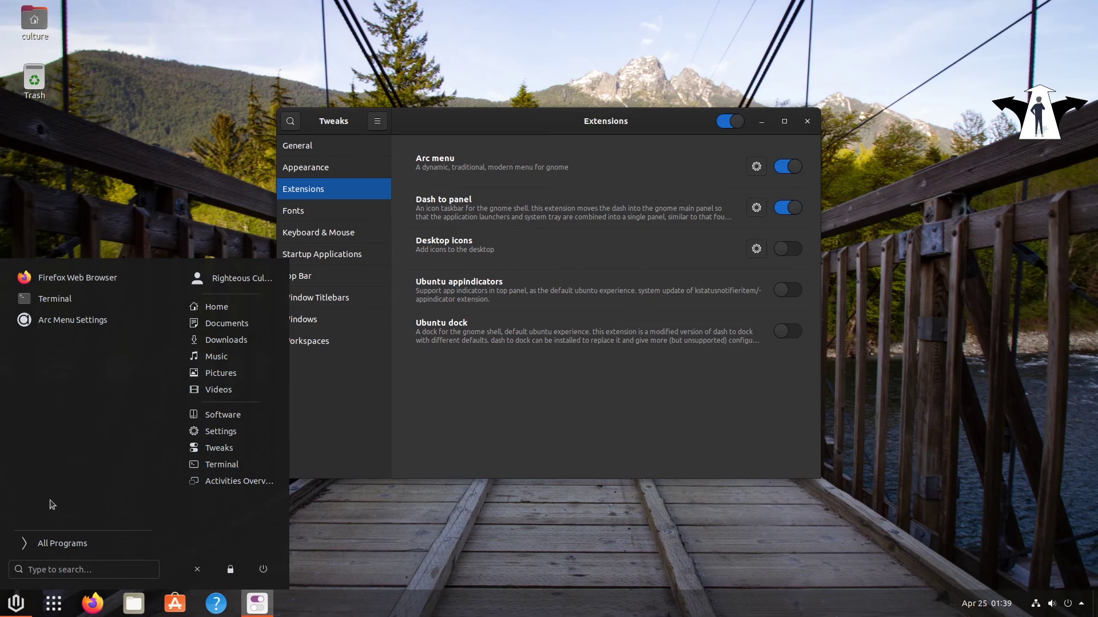
# - Bring Tweaks to the front from the Arc Menu, then minimise it from the taskbar
pyautogui.click(231, 451)
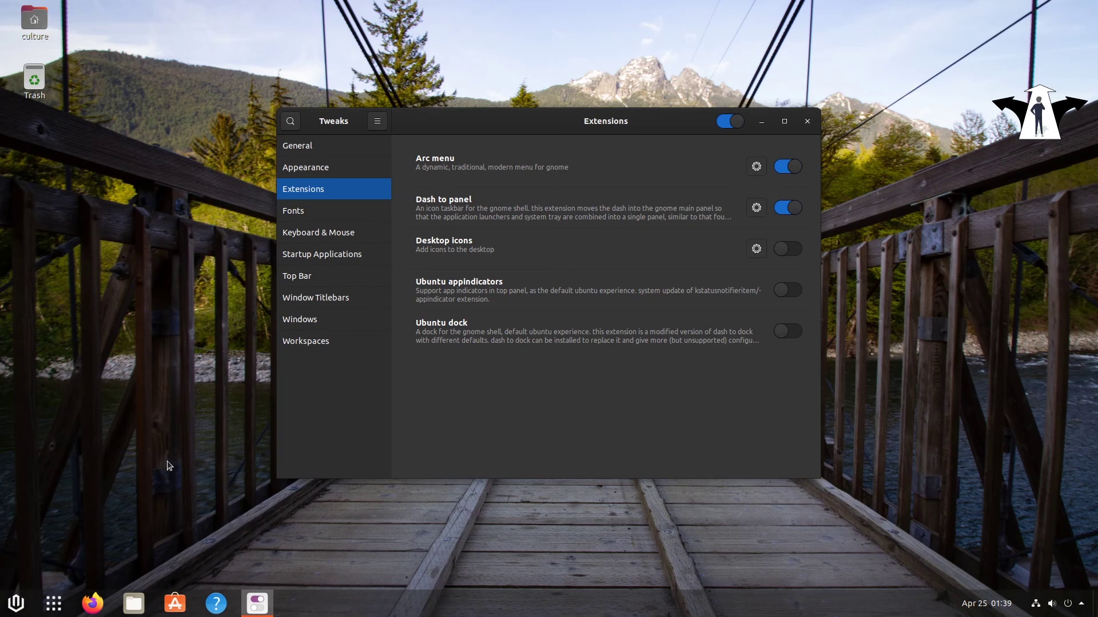
pyautogui.click(259, 591)
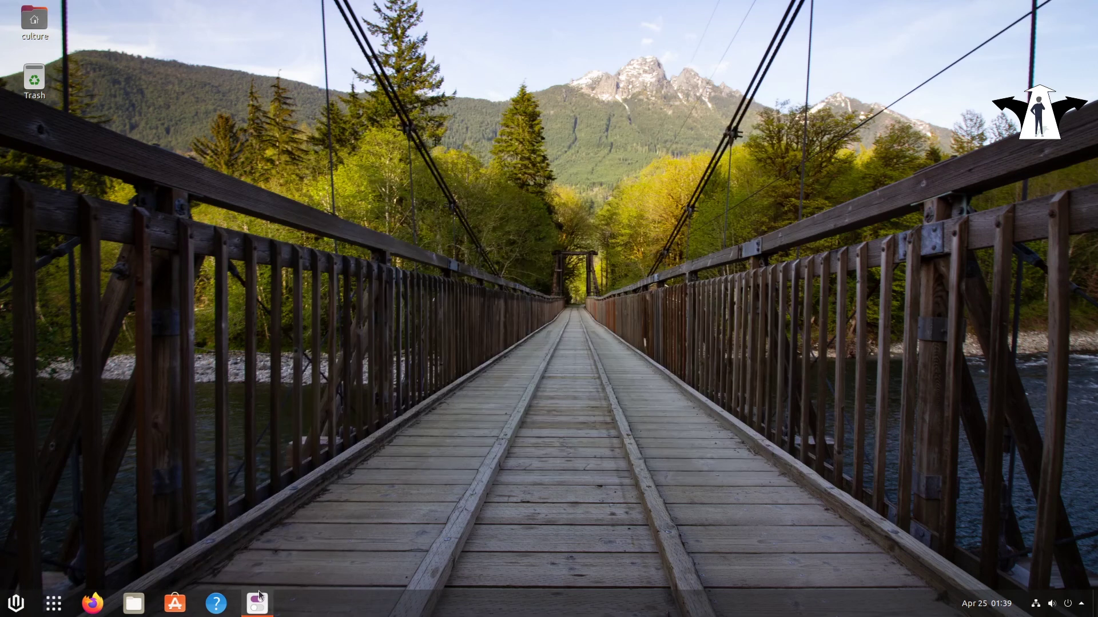
# - Restore Tweaks and switch off Override Arc Menu Theme on Arc Menu's Appearance tab
pyautogui.click(269, 587)
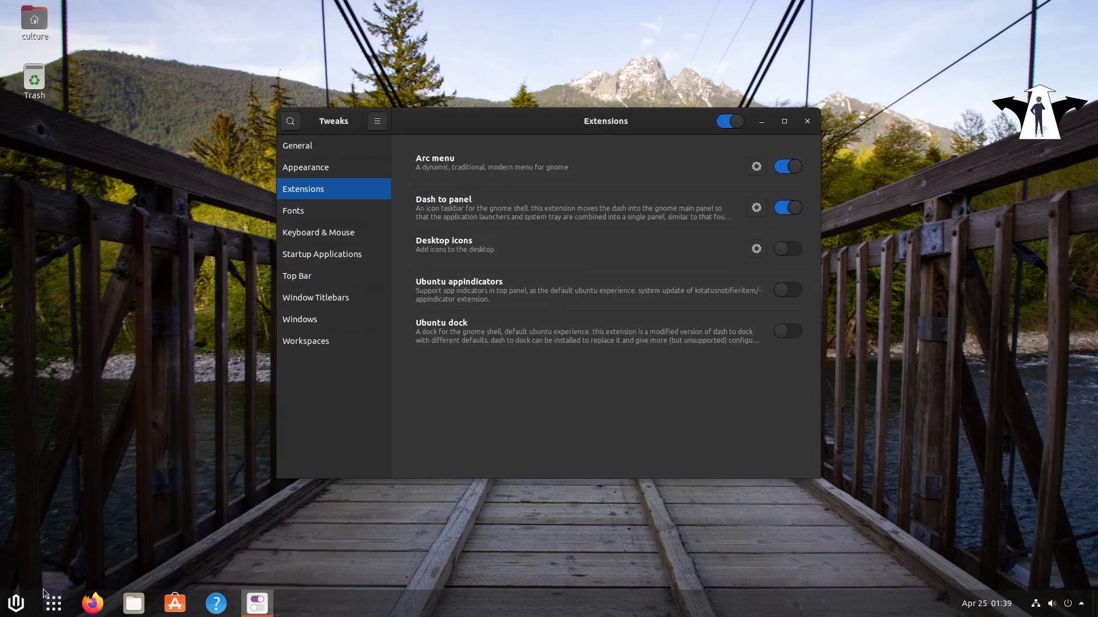
pyautogui.click(756, 167)
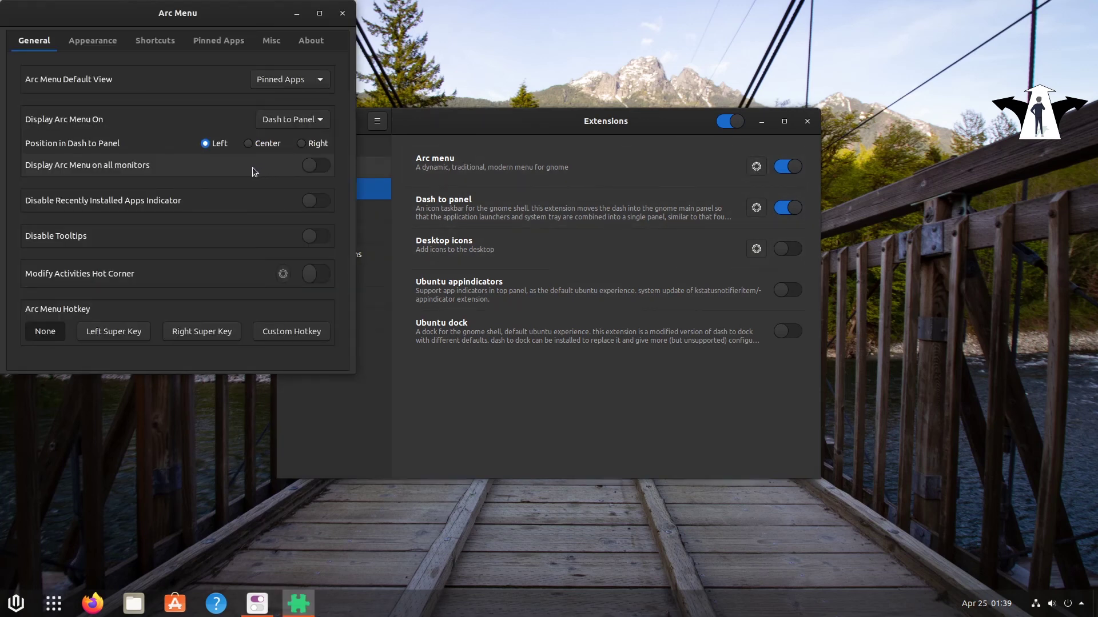
pyautogui.click(93, 40)
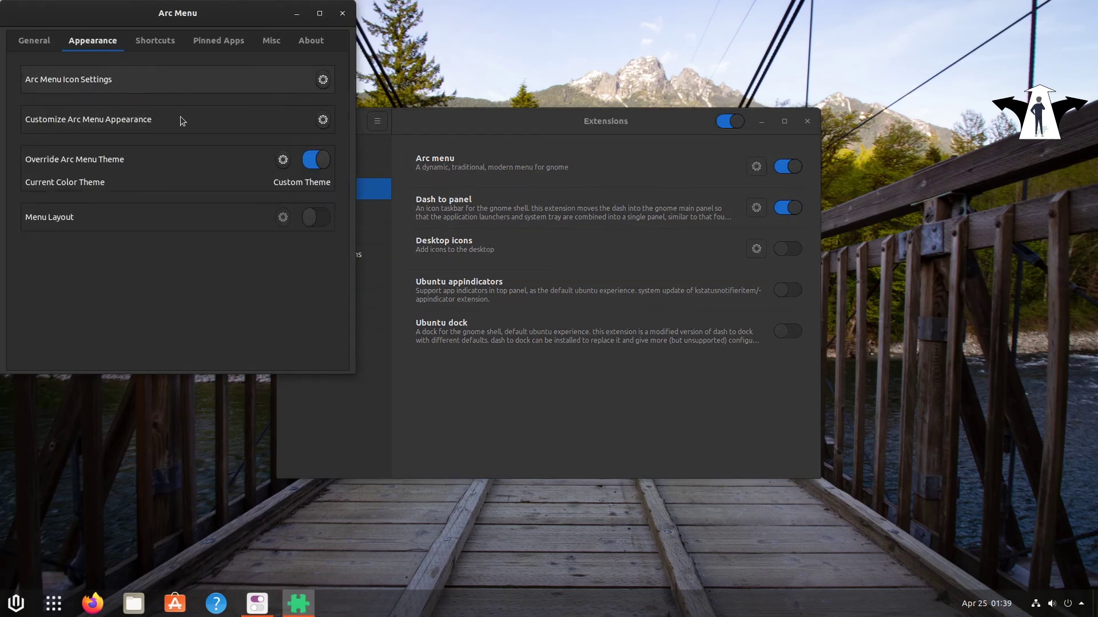
pyautogui.click(314, 165)
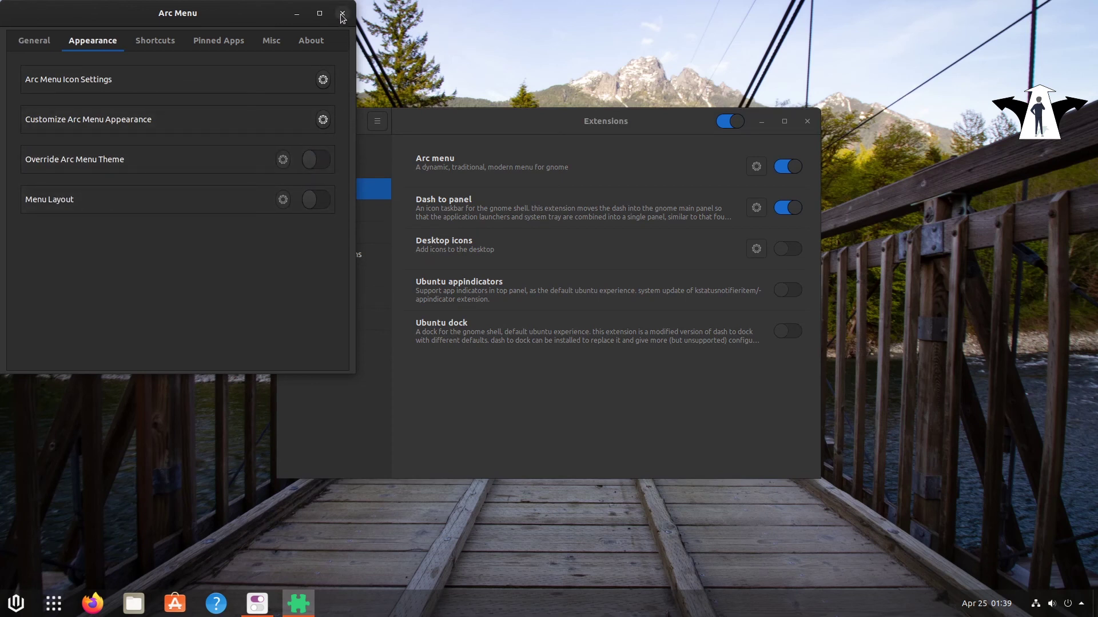
pyautogui.click(16, 605)
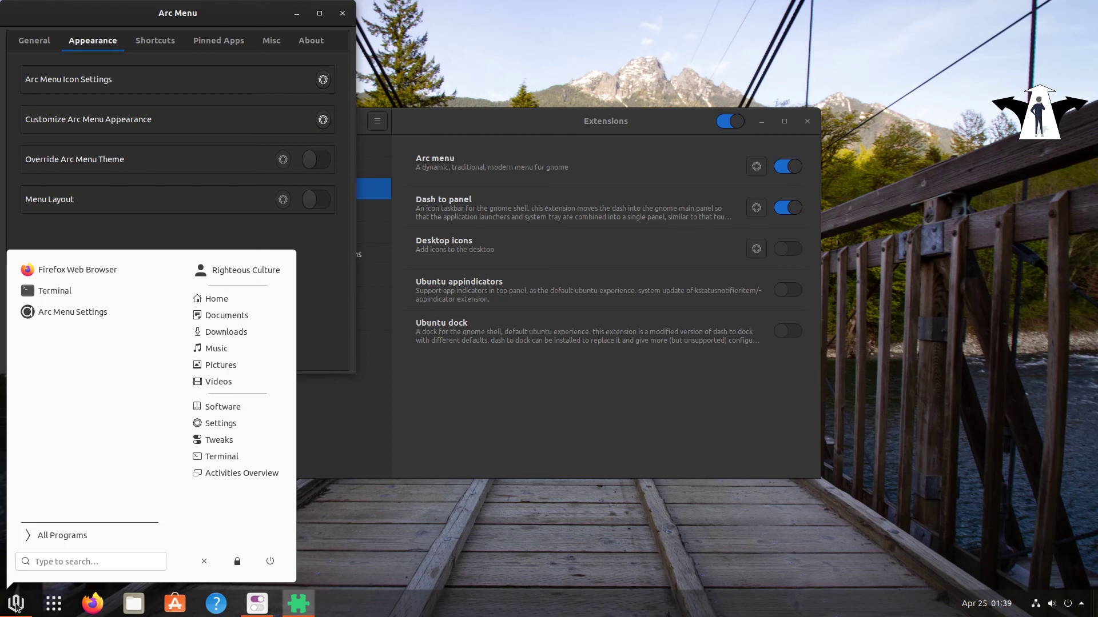
pyautogui.click(343, 16)
pyautogui.click(343, 16)
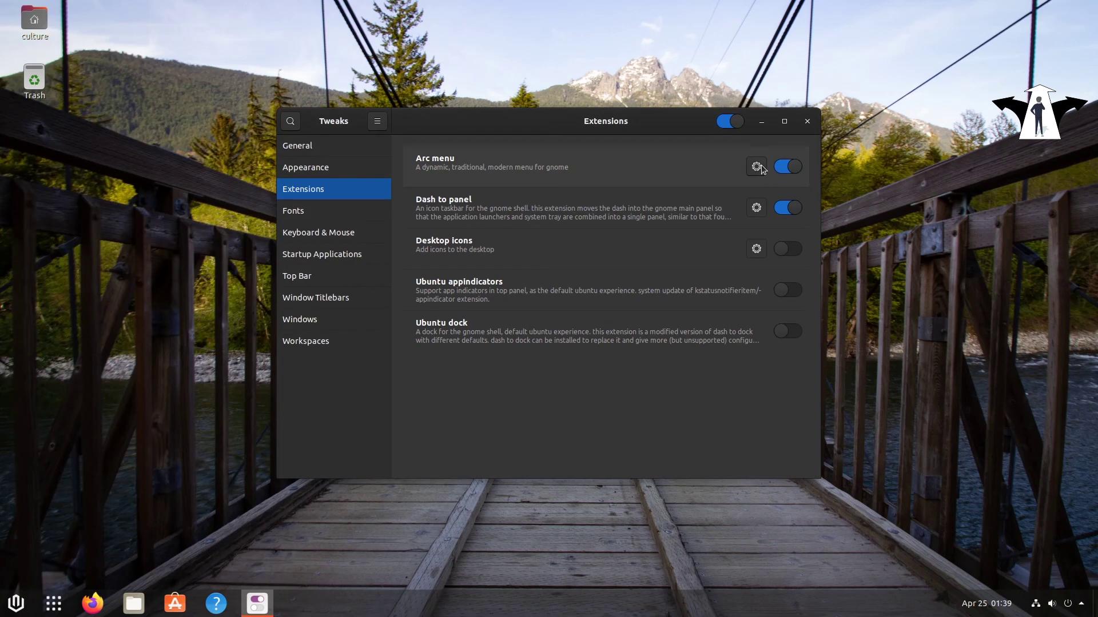
# - Choose Yaru-dark as the Applications theme, then close Tweaks
pyautogui.click(342, 168)
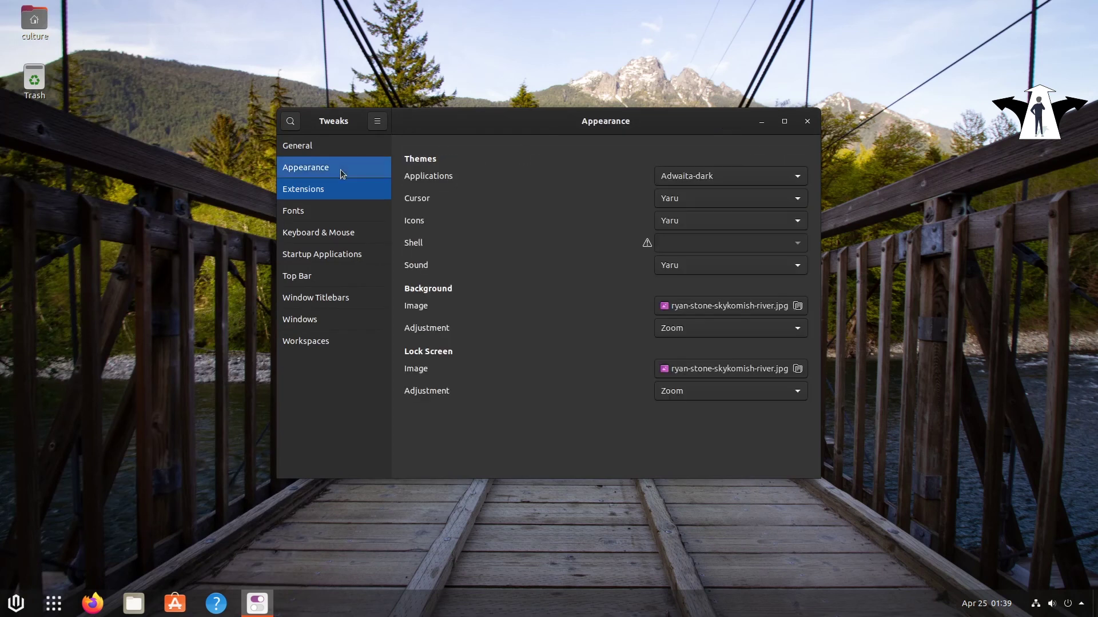
pyautogui.click(798, 179)
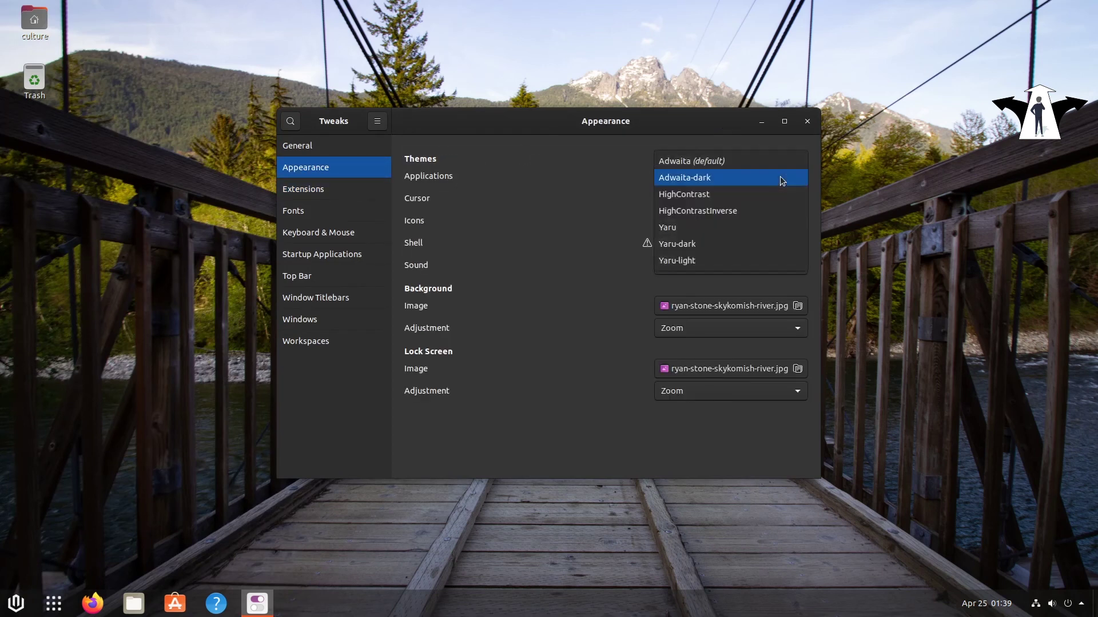
pyautogui.click(703, 242)
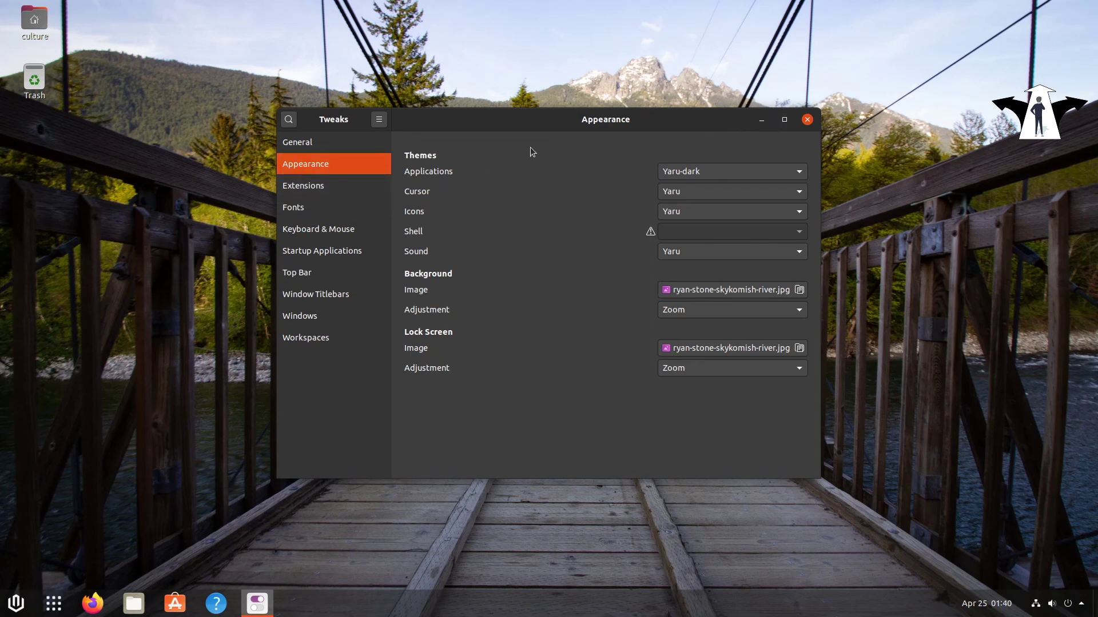
pyautogui.click(806, 120)
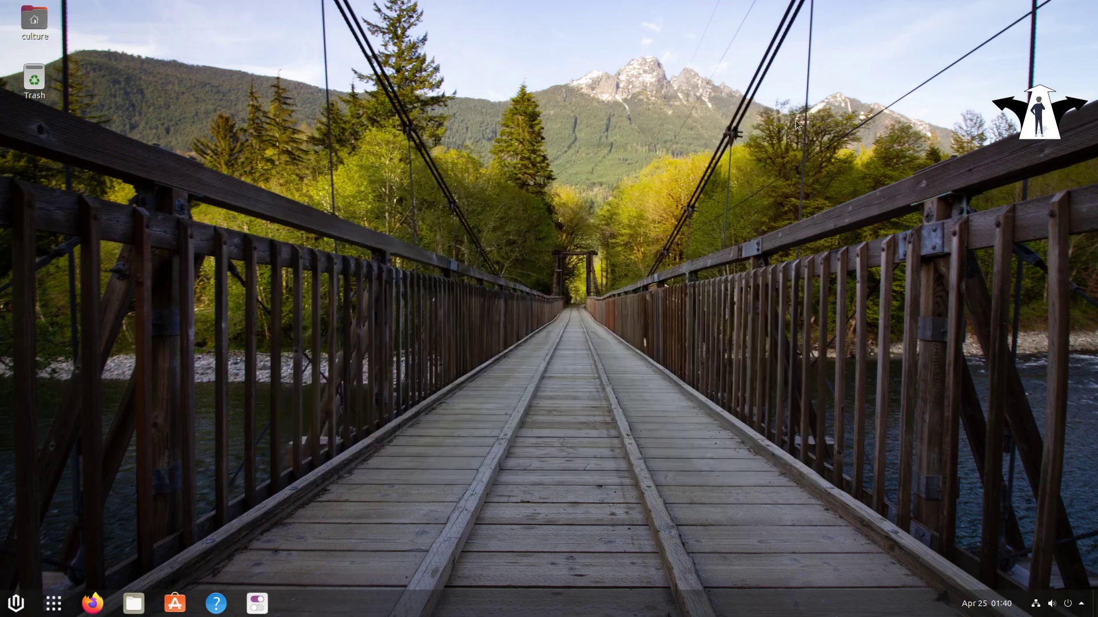
pyautogui.click(16, 602)
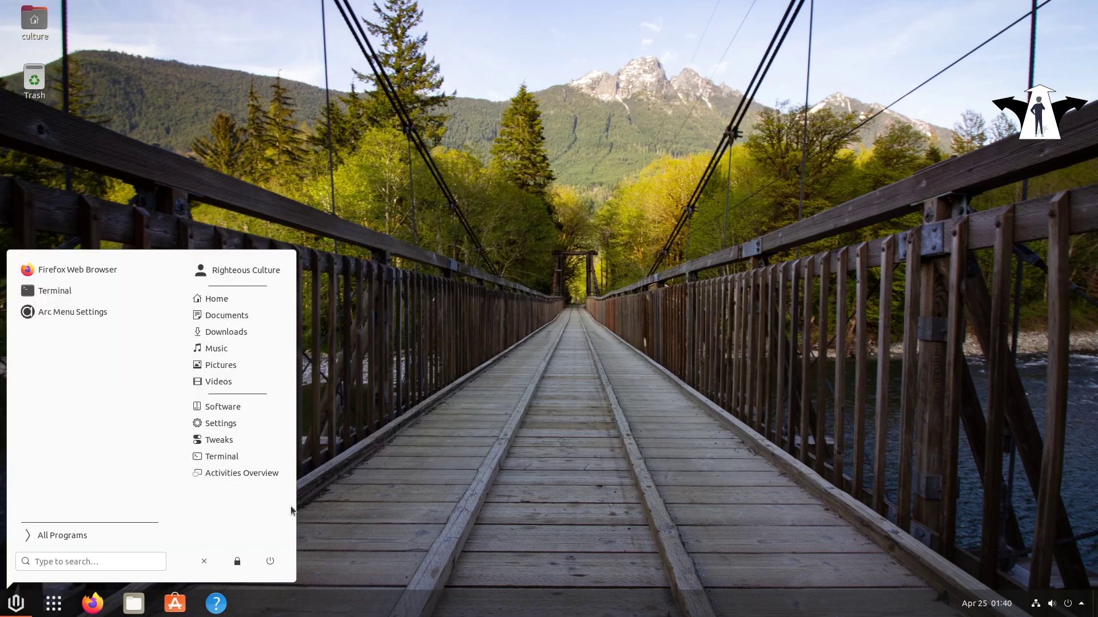
pyautogui.click(390, 497)
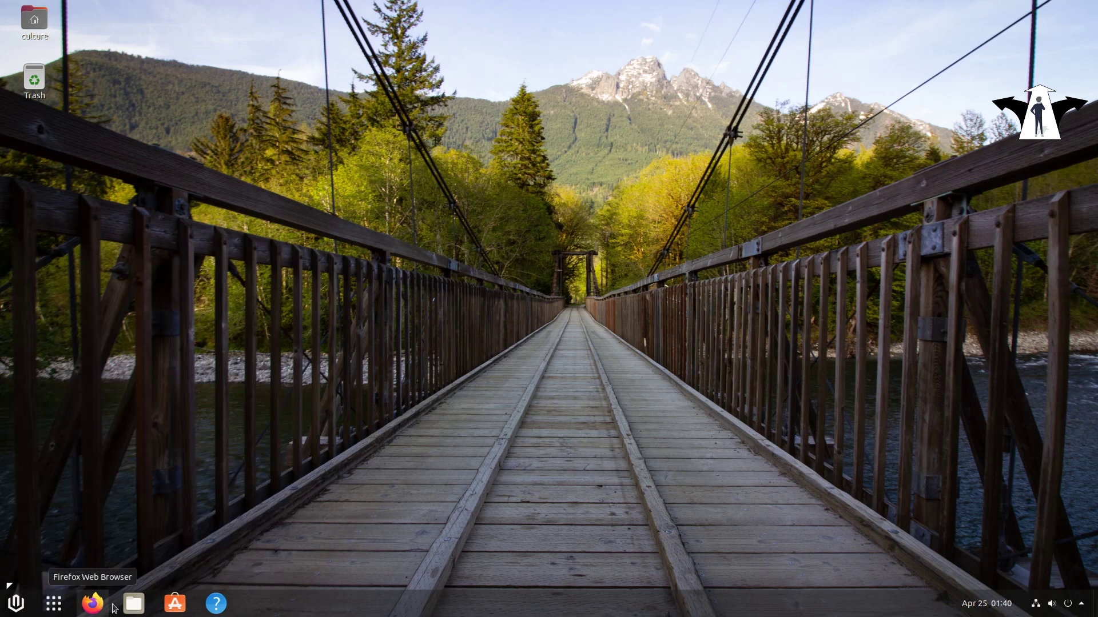
pyautogui.click(133, 603)
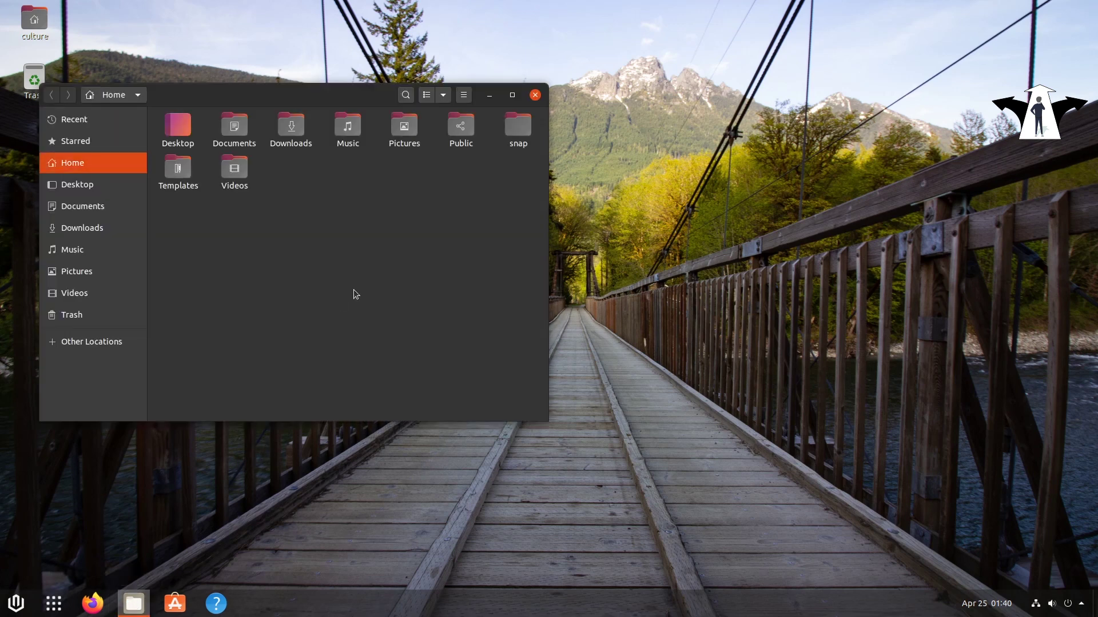
pyautogui.moveTo(305, 98); pyautogui.dragTo(497, 137)
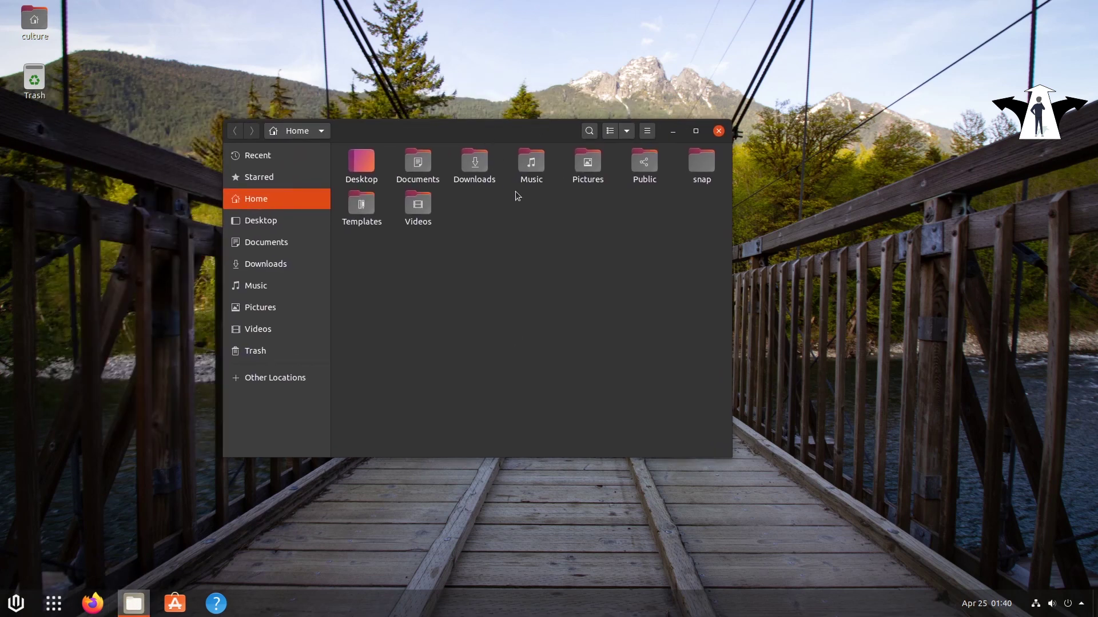
pyautogui.click(718, 132)
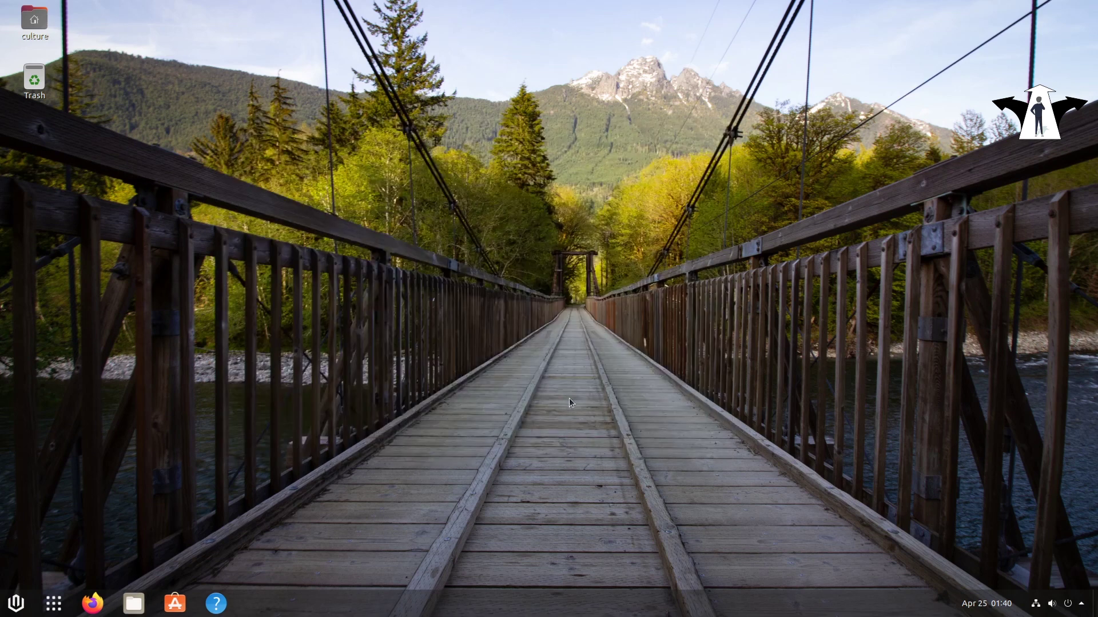